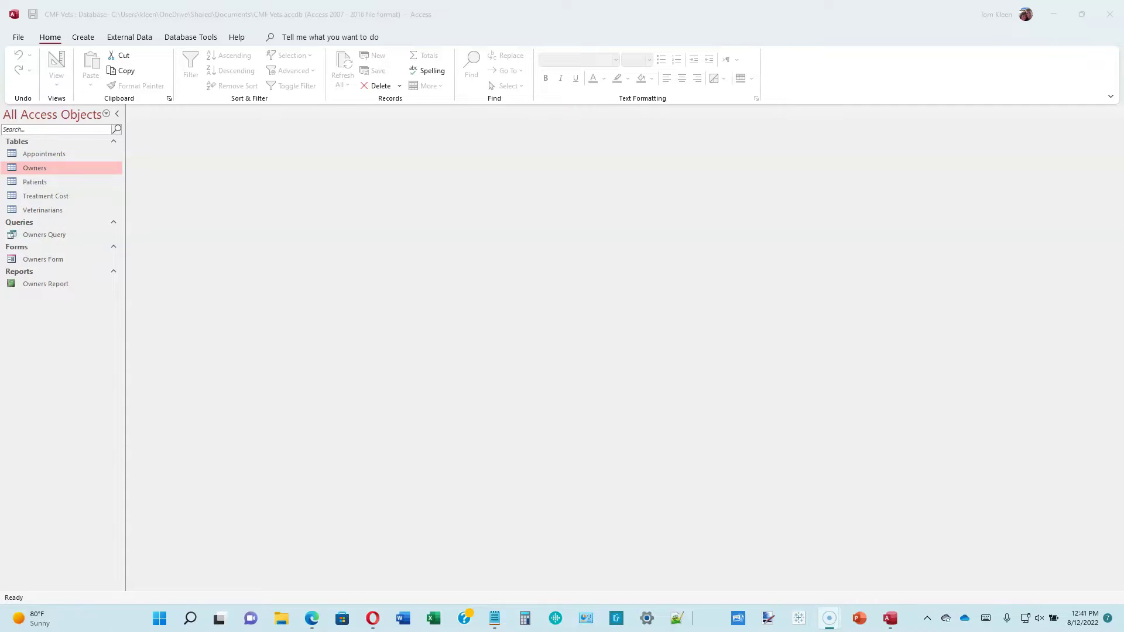
- Open the Owners table with the Navigation Pane collapsed and start a new record row
double_click(45, 169)
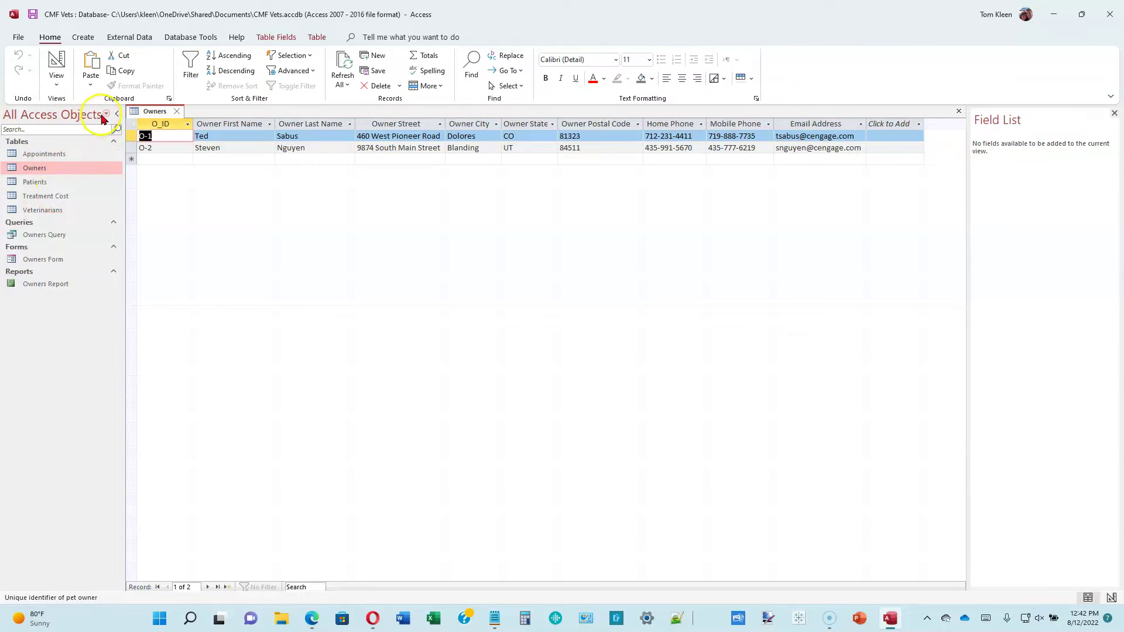
click(119, 115)
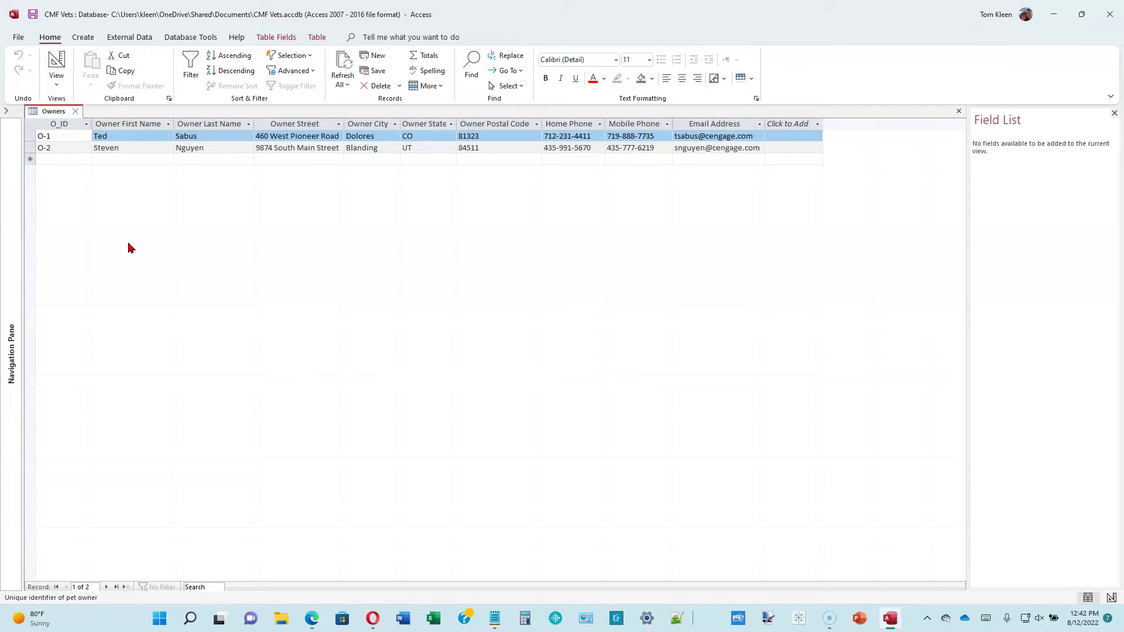
click(140, 159)
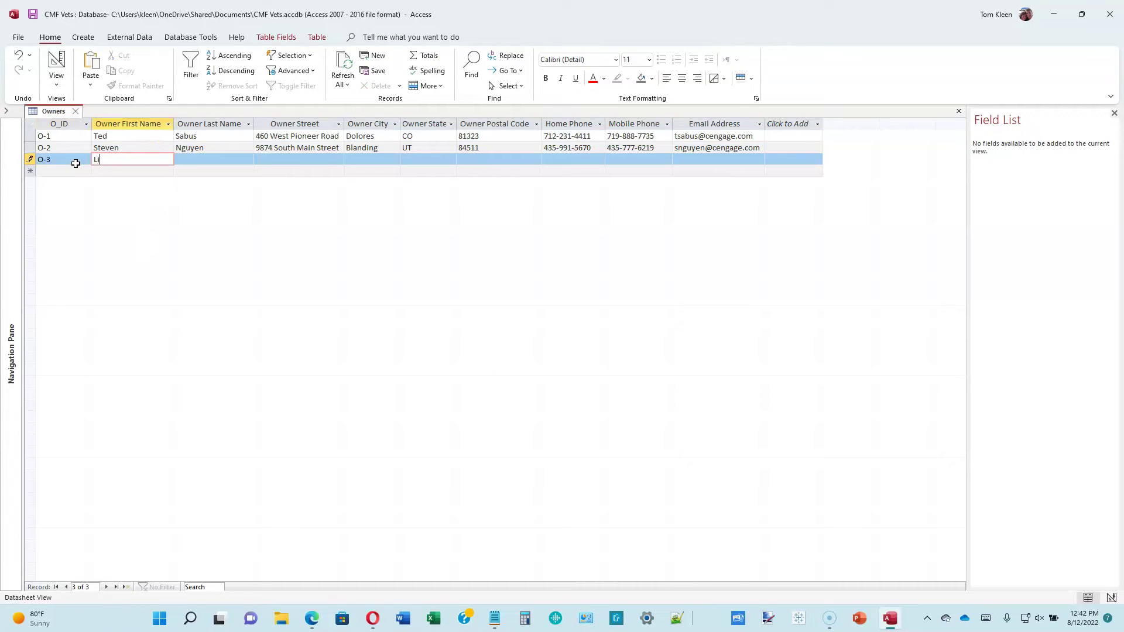
- Enter the first new owner's name, street, city, state, ZIP code, phone and owner ID
key(Tab)
key(Tab)
key(Tab)
text(Dunning)
key(Tab)
text(CO)
key(Tab)
text(89665)
key(Tab)
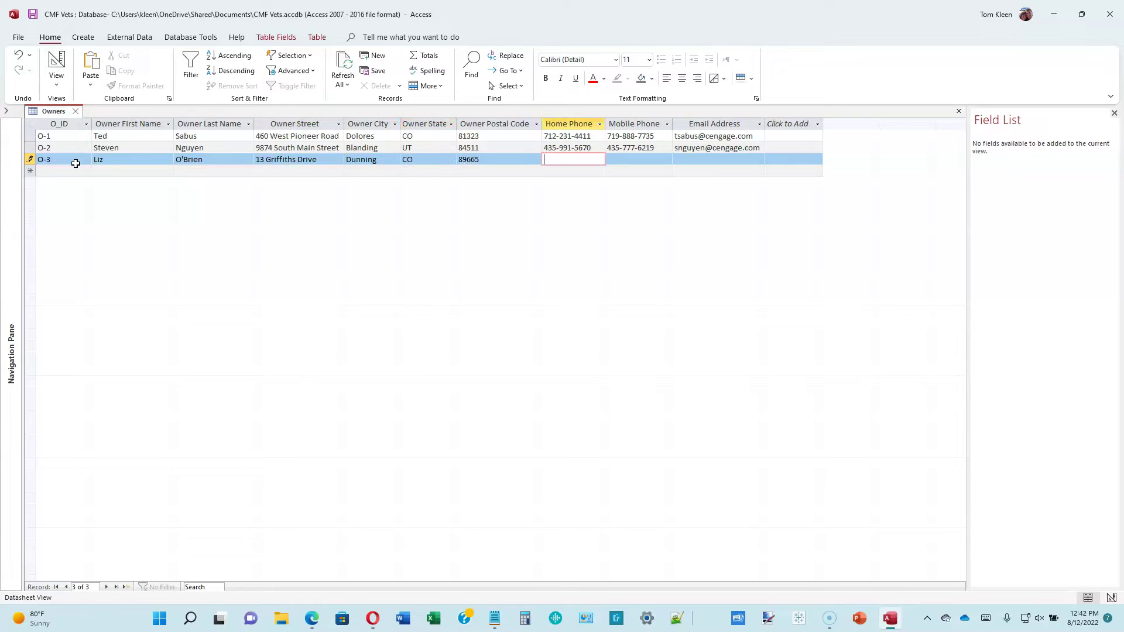
text(719-555-6968)
key(Tab)
key(Tab)
key(Tab)
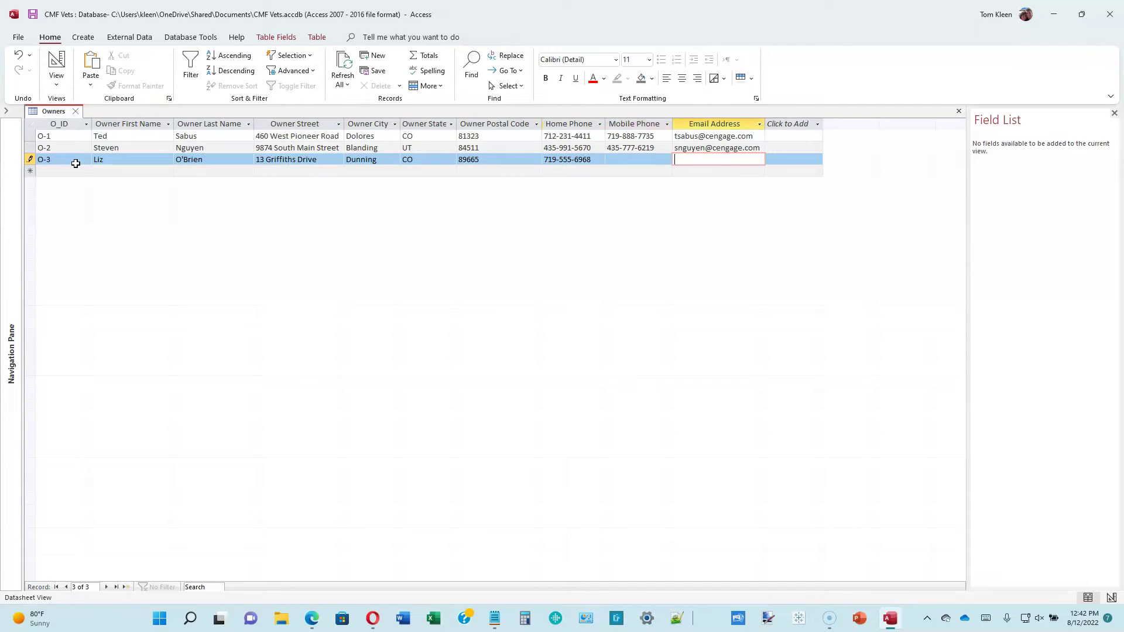
text(O-3)
- Enter a second new owner's name, address, ZIP code and phone numbers, triggering a duplicate-ID warning
key(Tab)
key(Tab)
key(Tab)
key(Tab)
text(Westover)
key(Tab)
text(UT)
key(Tab)
text(85546)
key(Tab)
text(435-555-9865)
key(Tab)
text(435-555-80-0)
key(BackSpace)
key(BackSpace)
text(01)
key(Tab)
key(Tab)
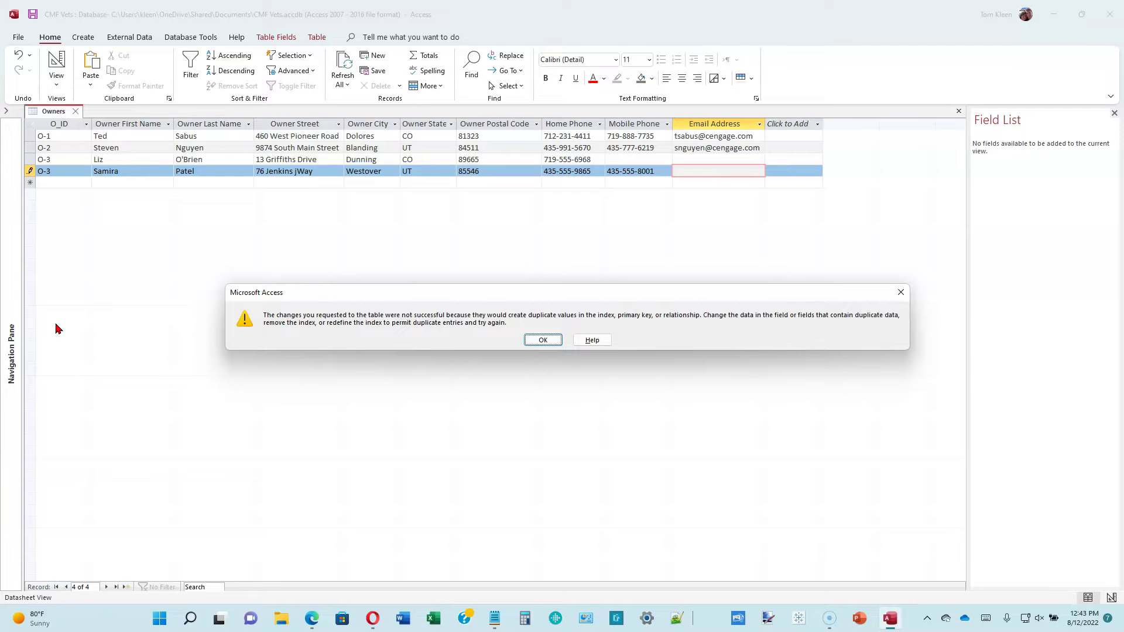
- Dismiss the duplicate error, renumber the duplicate ID to O-4, and fill in the previous owner's mobile phone
click(542, 339)
click(73, 171)
key(BackSpace)
text(4)
key(Tab)
key(Tab)
key(Tab)
key(Tab)
key(Tab)
key(Tab)
key(Tab)
key(Tab)
key(Up)
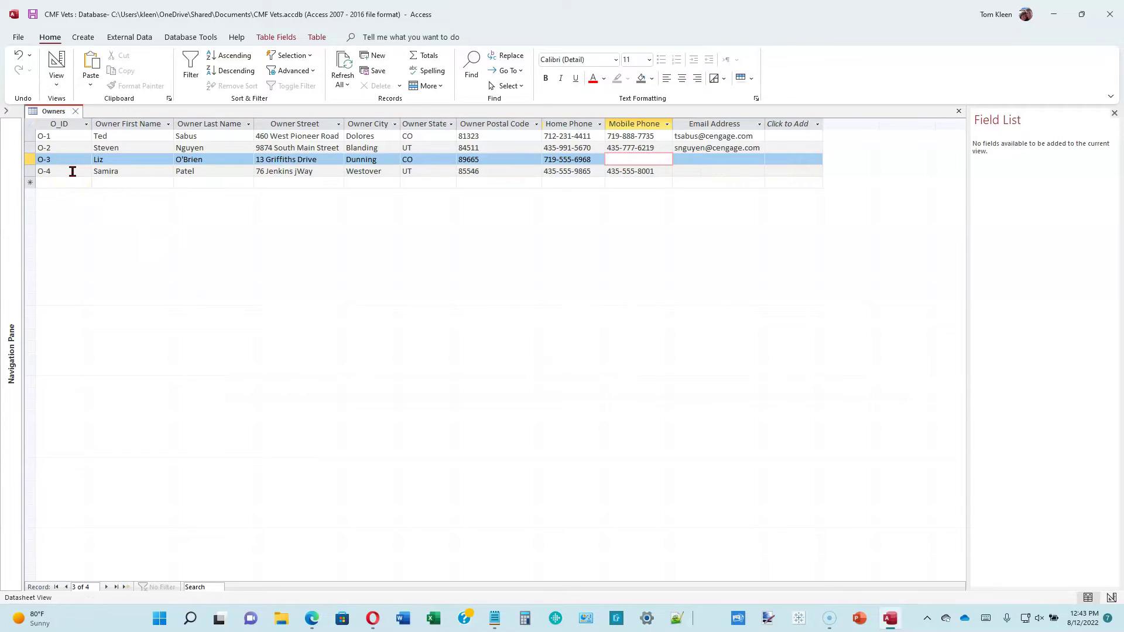
text(719-555-6798)
key(Tab)
key(Tab)
key(Tab)
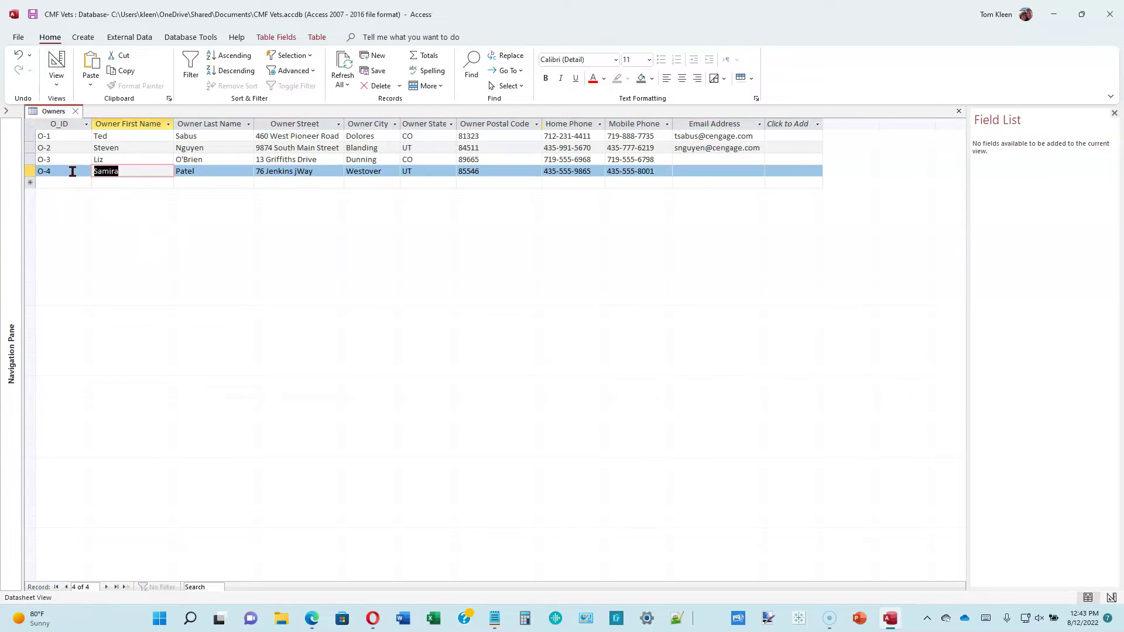
key(Tab)
key(Tab)
key(Tab)
key(Tab)
key(Tab)
key(Tab)
key(Tab)
key(Tab)
key(Tab)
- Add the fifth owner with name, street, city, state, ZIP code, home and mobile phone
text(O-5)
key(Tab)
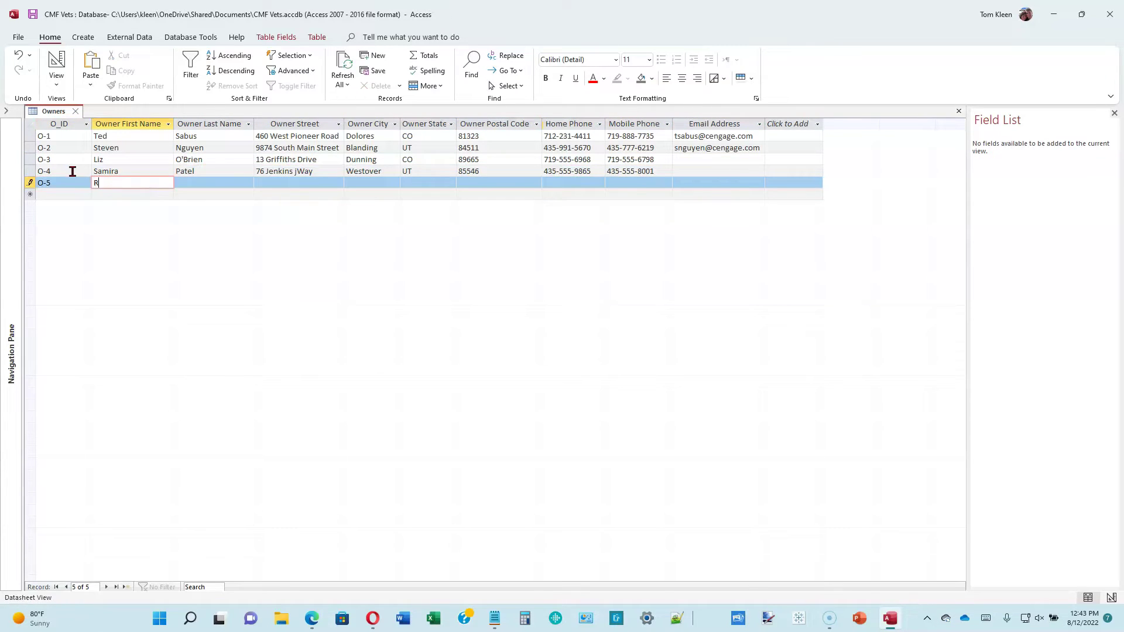
key(Tab)
key(Tab)
key(Tab)
text(Devon	CO)
key(Tab)
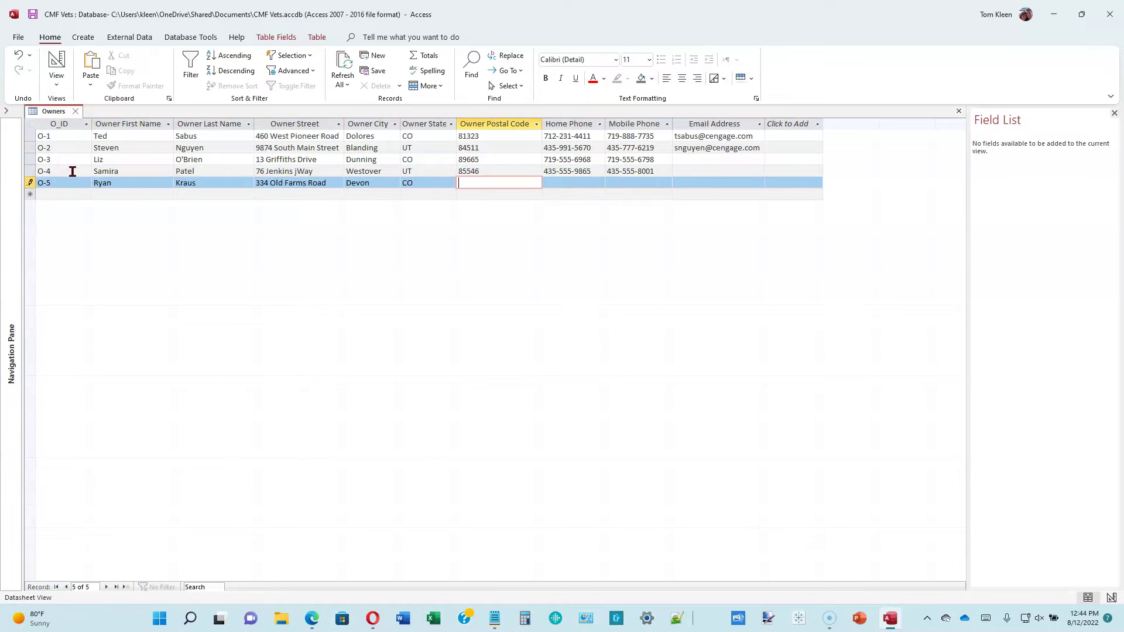
text(88447)
key(Tab)
text(719-555-1478)
key(Tab)
text(719-555-6932)
- Add the sixth owner's full name, address, ZIP code and both phone numbers
key(Tab)
key(Tab)
text(O-6)
key(Tab)
key(Tab)
key(Tab)
key(Tab)
text(Winston	UT	82114)
key(Tab)
text(435-555-9135)
key(Tab)
text(435-555-0021)
- Add the seventh owner record with name, address, ZIP code, home and mobile phones
key(Tab)
key(Tab)
text(0-7)
key(Tab)
key(Tab)
key(Tab)
key(Tab)
text(Bainbridge)
key(Tab)
text(UT)
key(Tab)
text(82245)
key(Tab)
text(435-555-6547)
key(Tab)
text(435-555-8854)
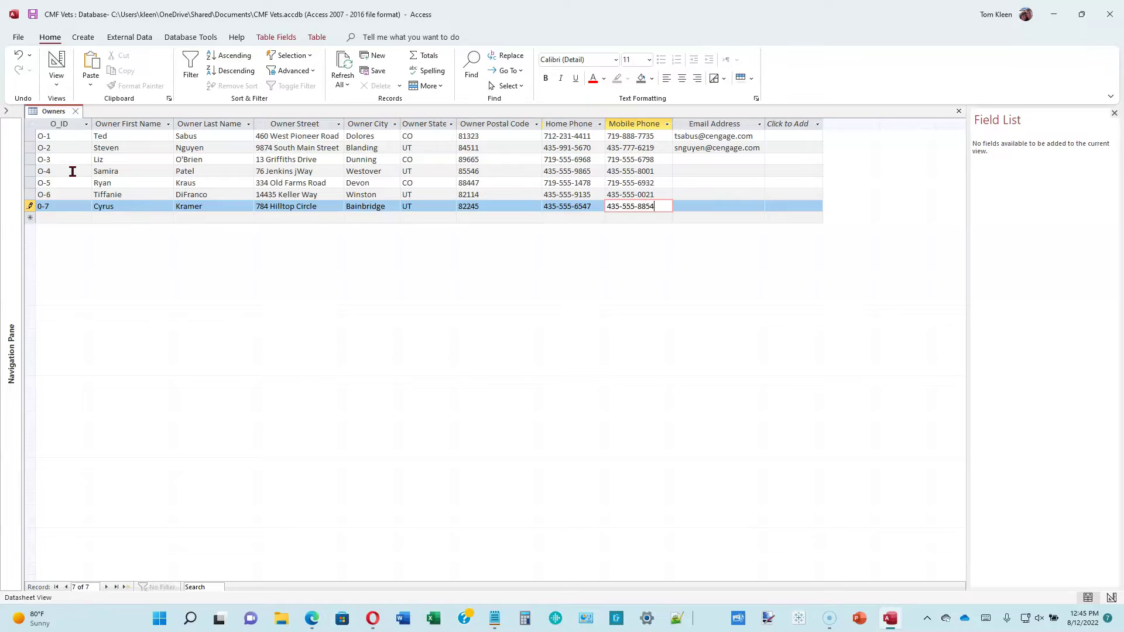
- Enter the eighth owner's name, address, ZIP code, home and mobile phone numbers
key(Tab)
key(Tab)
text(O-8)
key(Tab)
key(Tab)
key(Tab)
key(Tab)
text(Dolores)
key(Tab)
text(CO)
key(Tab)
text(81323)
key(Tab)
text(719-555-4234)
key(Tab)
text(719-555-8874)
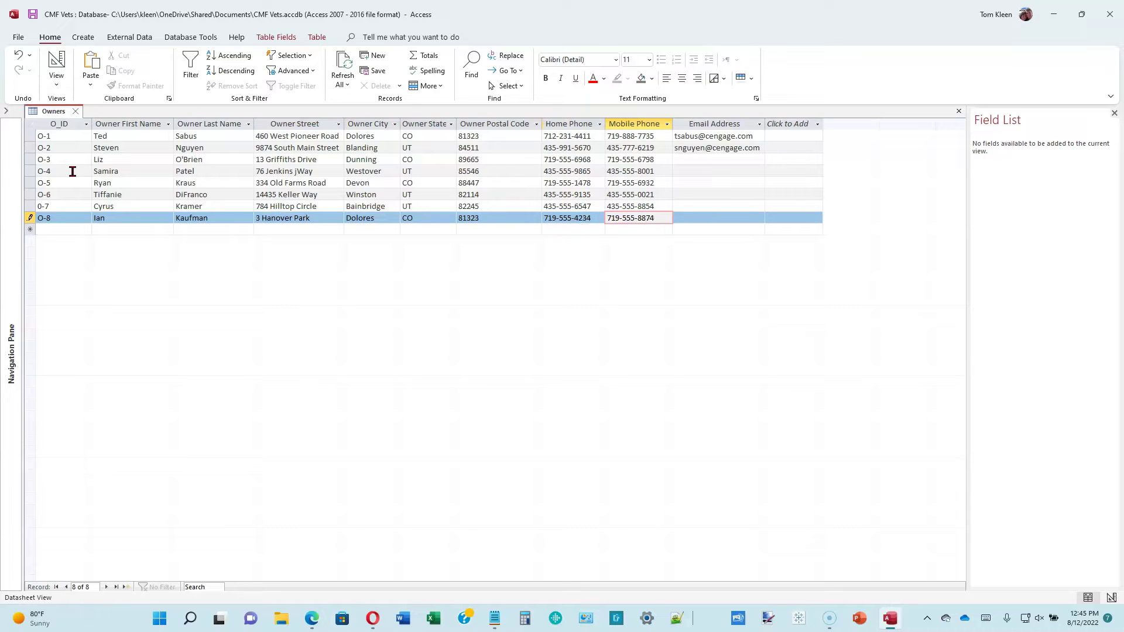
key(Tab)
key(Tab)
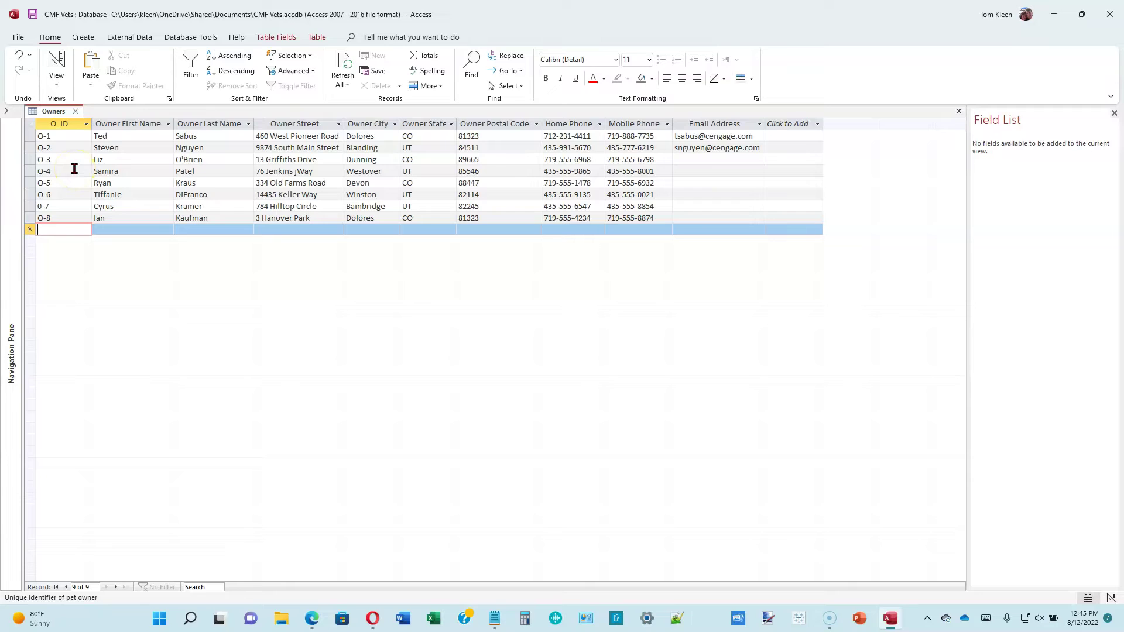
- Close Owners, restore the Navigation Pane, and open the Patients table at its new-record row
click(75, 112)
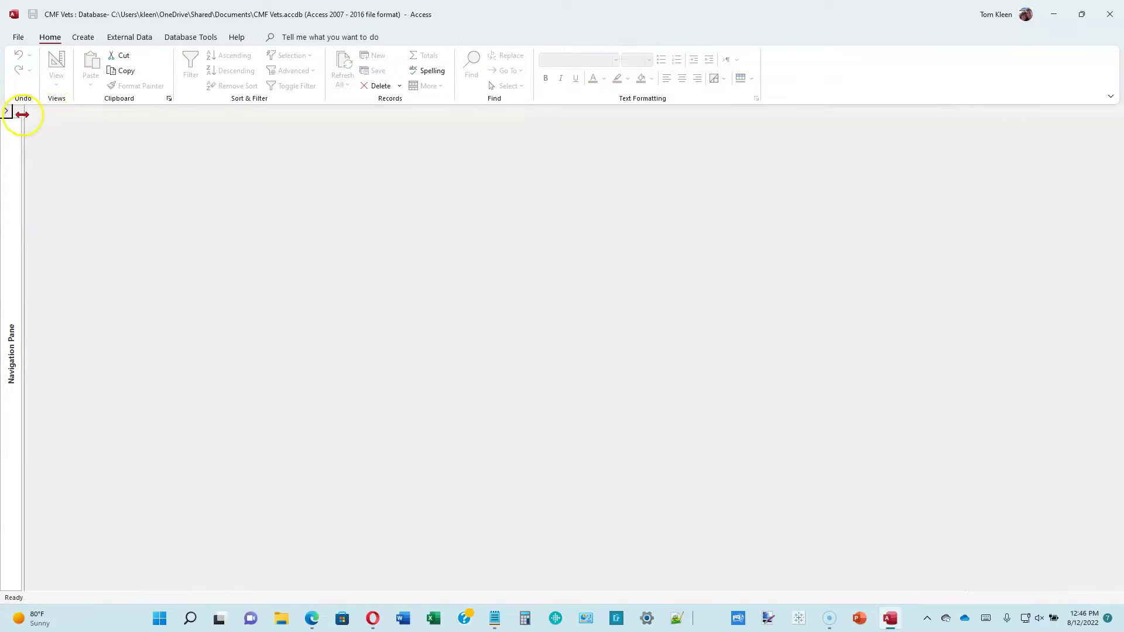
click(7, 110)
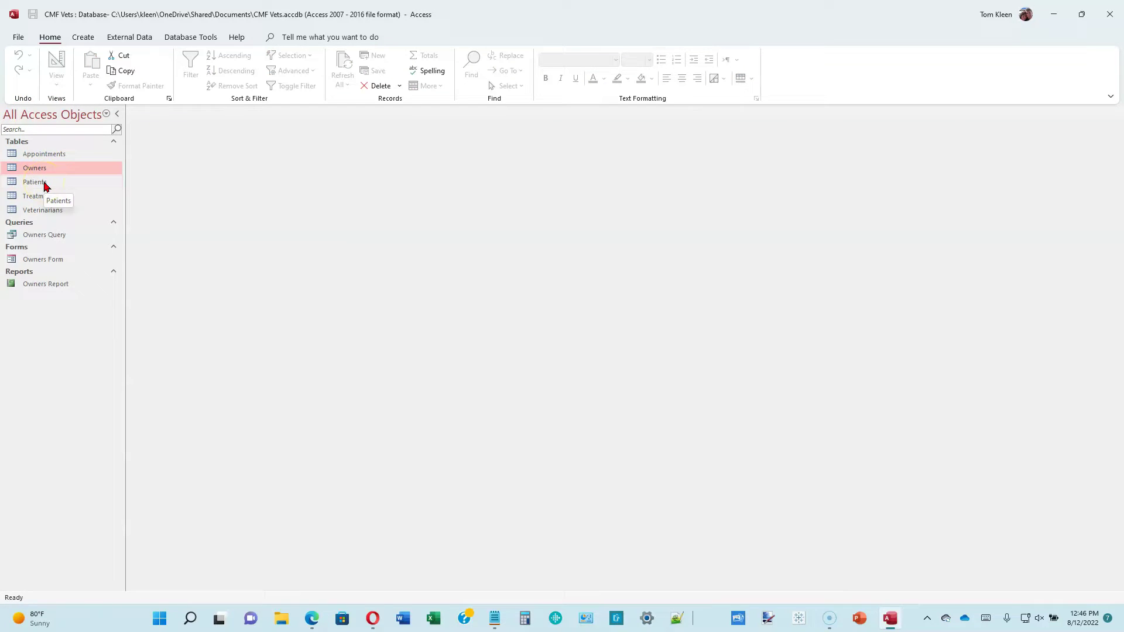
double_click(35, 182)
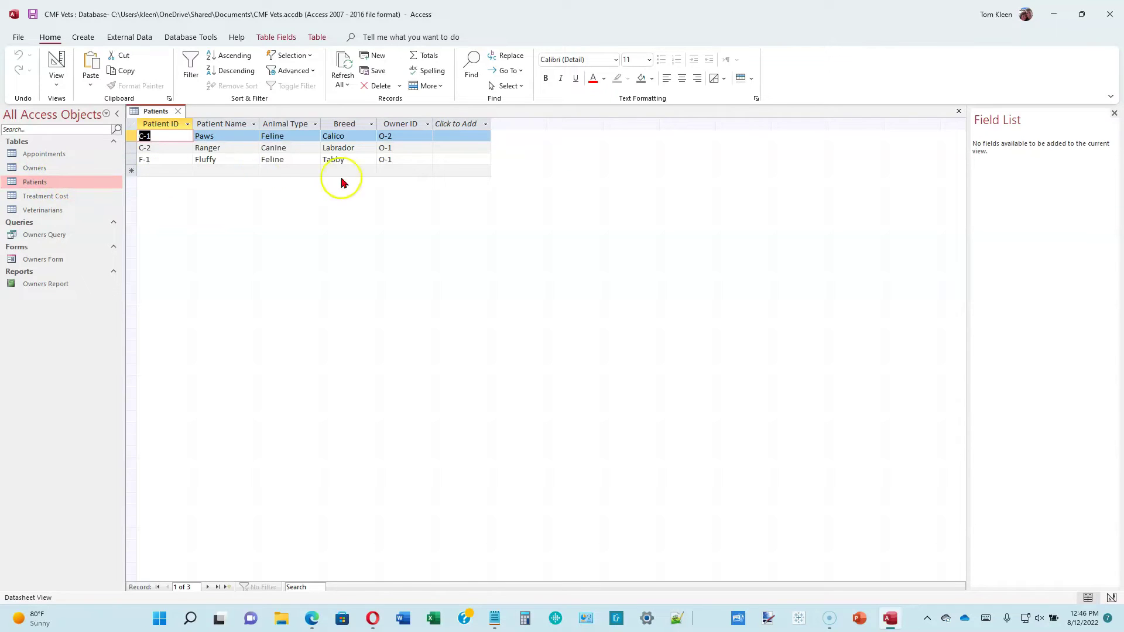
click(184, 171)
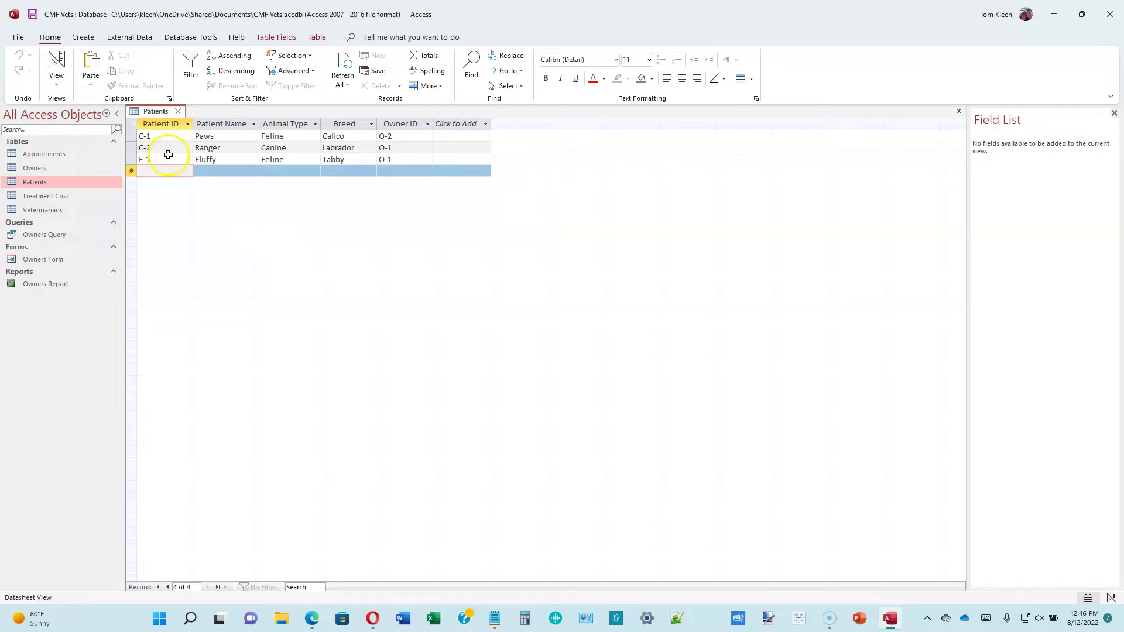
- Change the patient IDs C-1, C-2 and F-1 to P-10, P-11 and P-12
click(158, 137)
text(P-10)
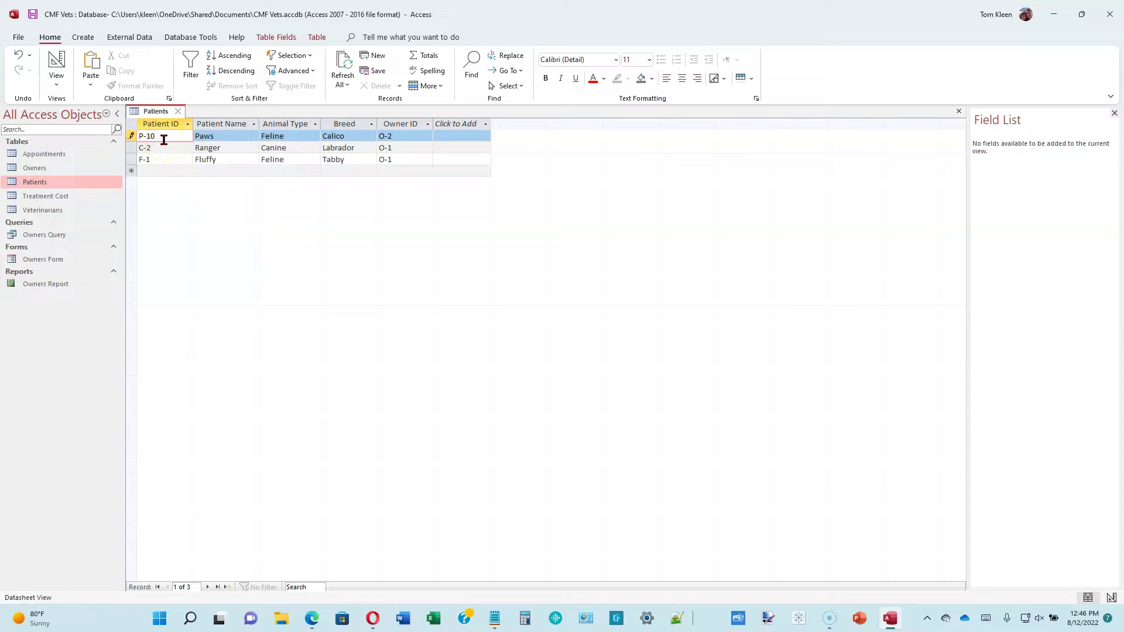
click(164, 148)
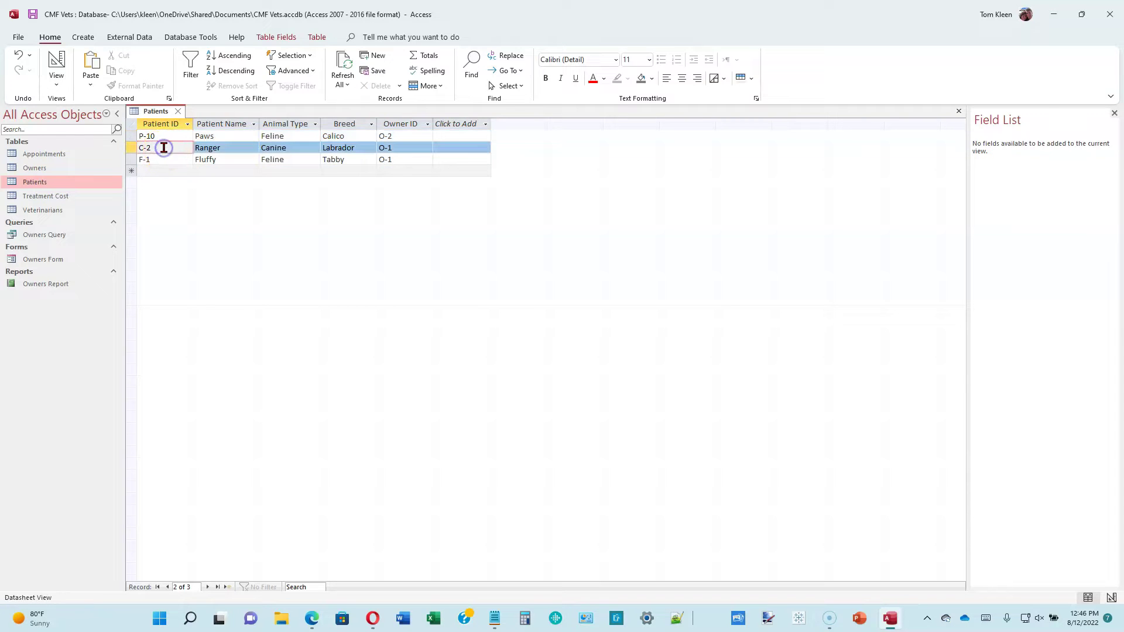
text(P-11)
click(158, 158)
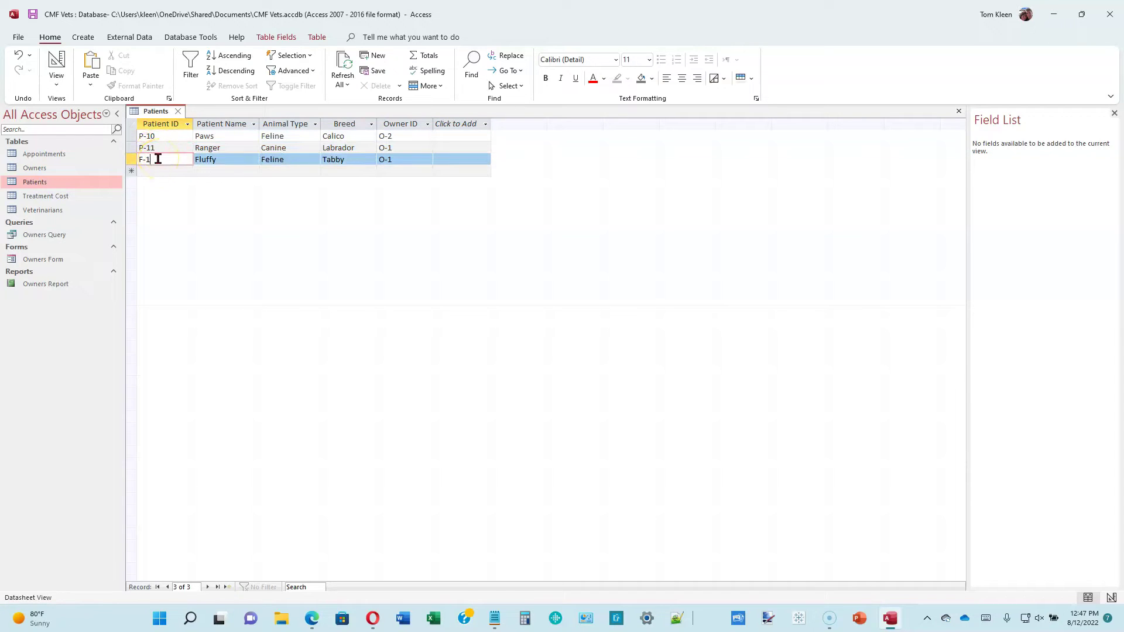
key(BackSpace)
key(BackSpace)
key(BackSpace)
text(P-12)
key(Down)
- Add patients P-1 Pepper (Canine, Weimaraner, O-2), P-2 Hooper (Terrier, O-6) and P-3 Oliver (Feline, Tabby, O-6)
click(163, 155)
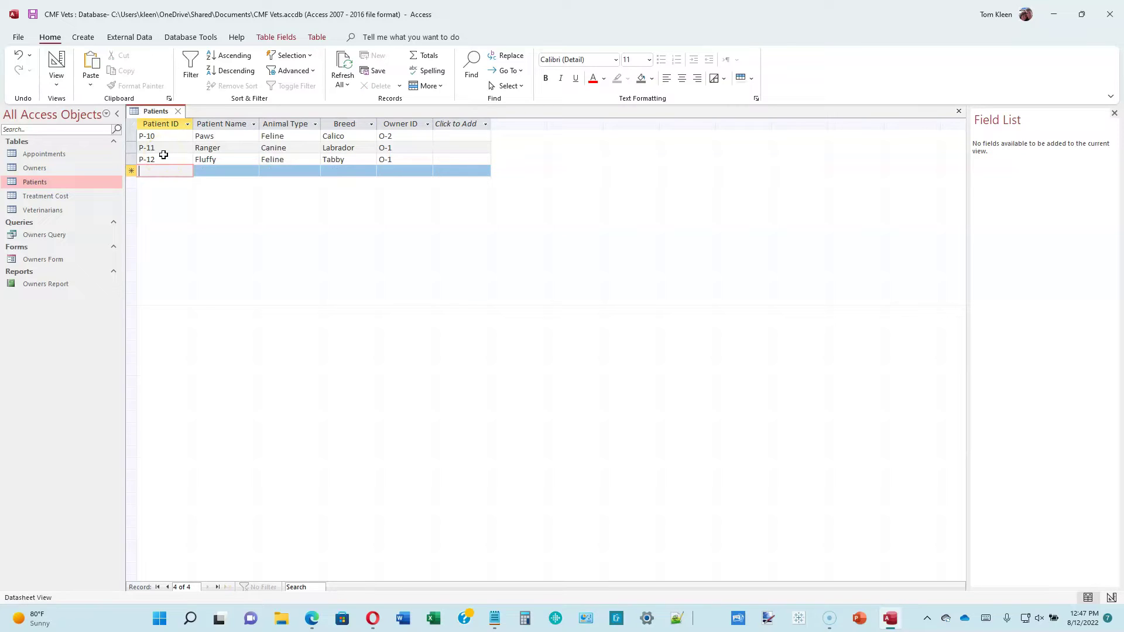
text(P-1)
key(Tab)
text(Pepper)
key(Tab)
text(Canine)
key(Tab)
text(Weimaraner)
key(Tab)
text(O-2)
key(Tab)
text(P-2)
key(Tab)
text(Hooper)
key(Tab)
text(Terrier)
key(Tab)
text(O-6)
key(Tab)
text(P-3)
key(Tab)
text(Oliver Feline )
text(Tabby)
- Add patients P-4 Chloe (Feline, Calico, O-1), P-5 Max (Feline, Mixed, O-4) and P-6 Elvis (Feline, Siamese, O-3)
key(Tab)
text(O-6)
key(Tab)
text(P-4)
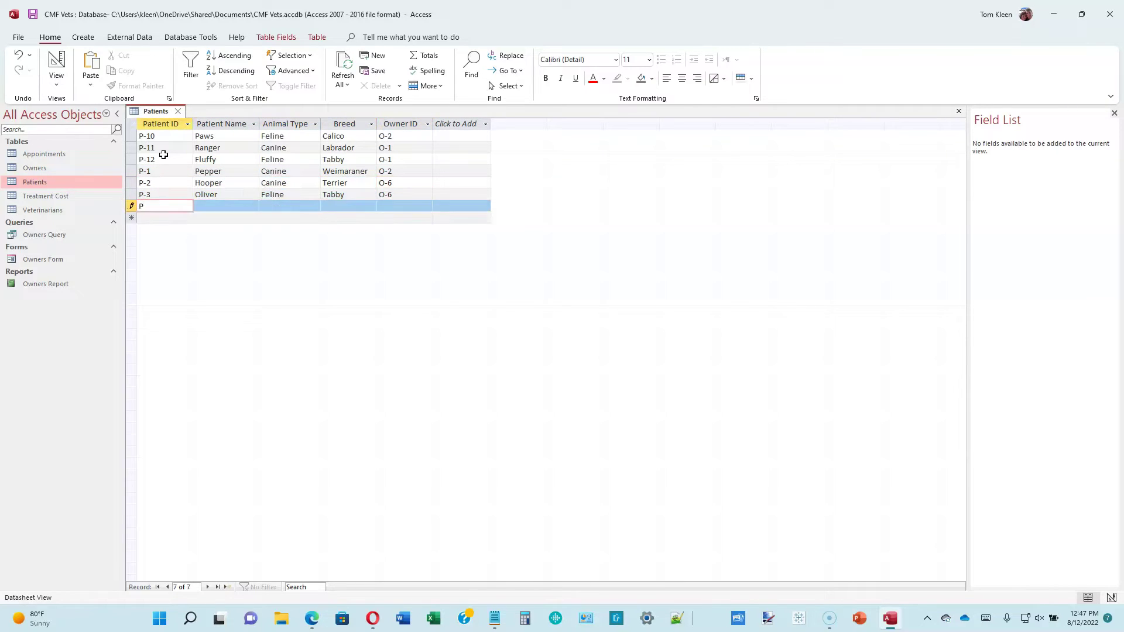
key(Tab)
text(Chloe)
key(Tab)
text(Feline)
key(Tab)
text(Calico)
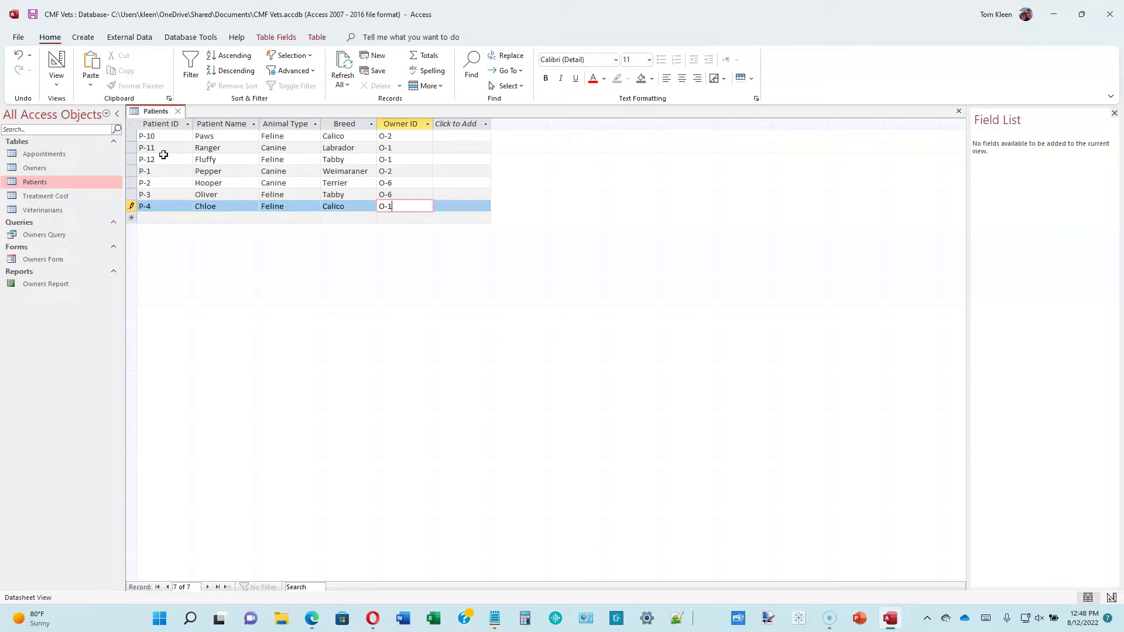
key(Tab)
text(O-1)
key(Tab)
text(P-5)
key(Tab)
text(Max)
key(Tab)
text(Feline)
key(Tab)
text(Mixed	O-4	)
text(P-6)
key(Tab)
text(Elvis)
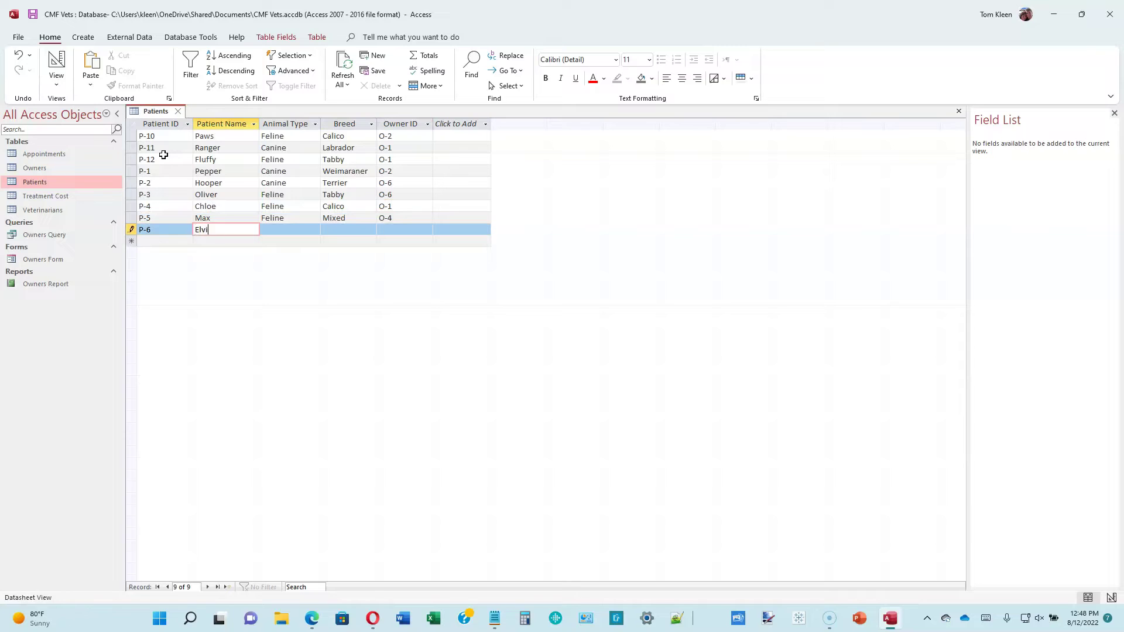
key(Tab)
text(Feline)
key(Tab)
text(Siamese)
- Add and save patients P-7 Milo (Canine, Beagle, O-8), P-8 Millie (Canine, Mixed, O-5) and P-9 Skippy (Feline, Mixed, O-1)
key(Tab)
text(O-3)
key(Tab)
text(P-7)
key(Tab)
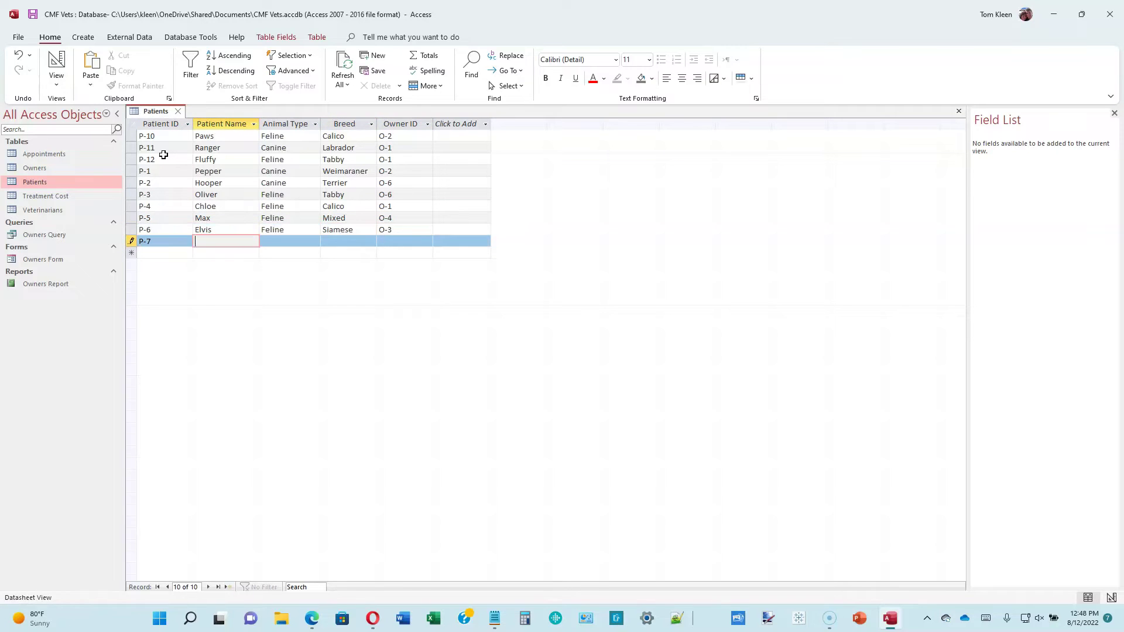
text(Milo)
key(Tab)
text(Canine)
key(Tab)
text(Beagle)
key(Tab)
text(O-8	P-8)
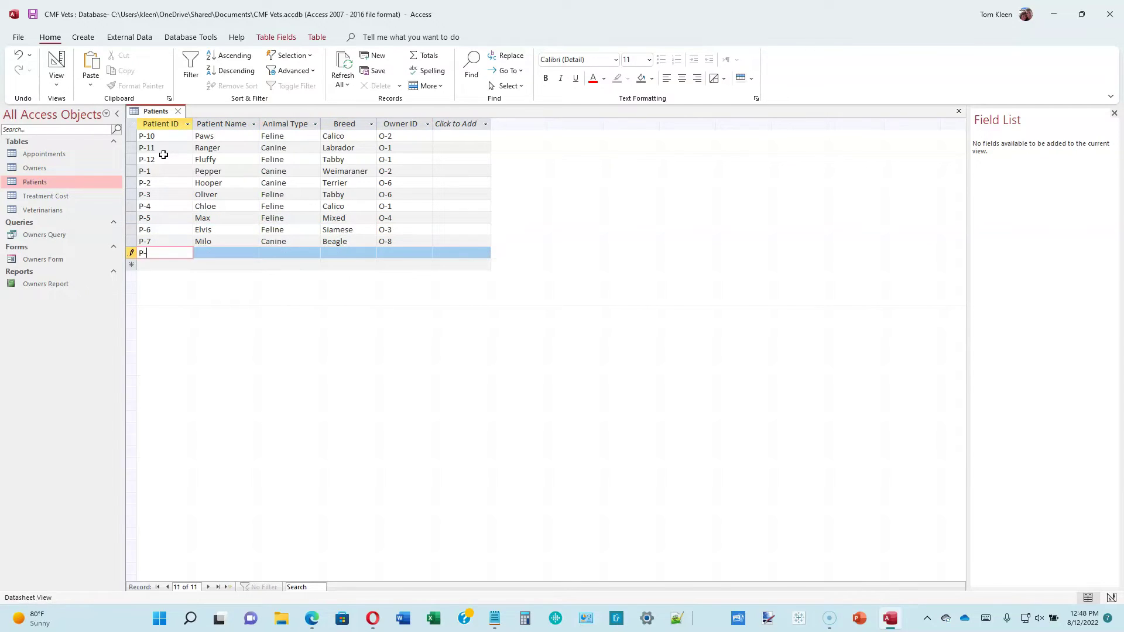
key(Tab)
text(Millie)
key(Tab)
text(Canine)
key(Tab)
text(Mixed)
key(Tab)
text(O-5)
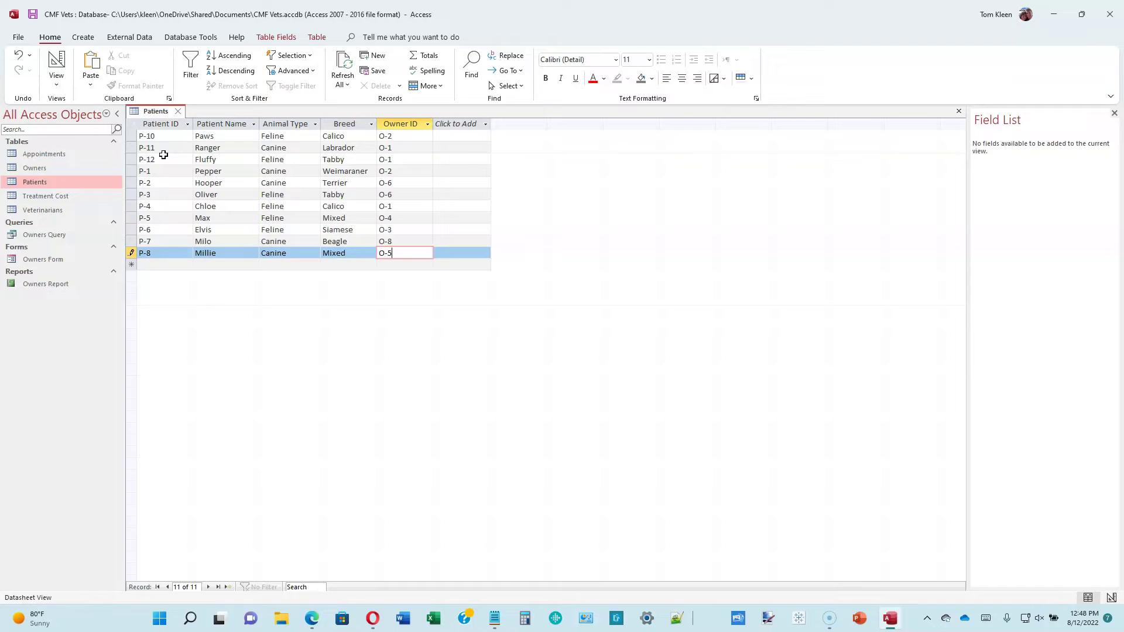
text(	P-9)
key(Tab)
text(Skippy)
key(Tab)
text(Feline	Mixed	O)
text(-1)
key(Tab)
click(413, 266)
key(Tab)
click(412, 265)
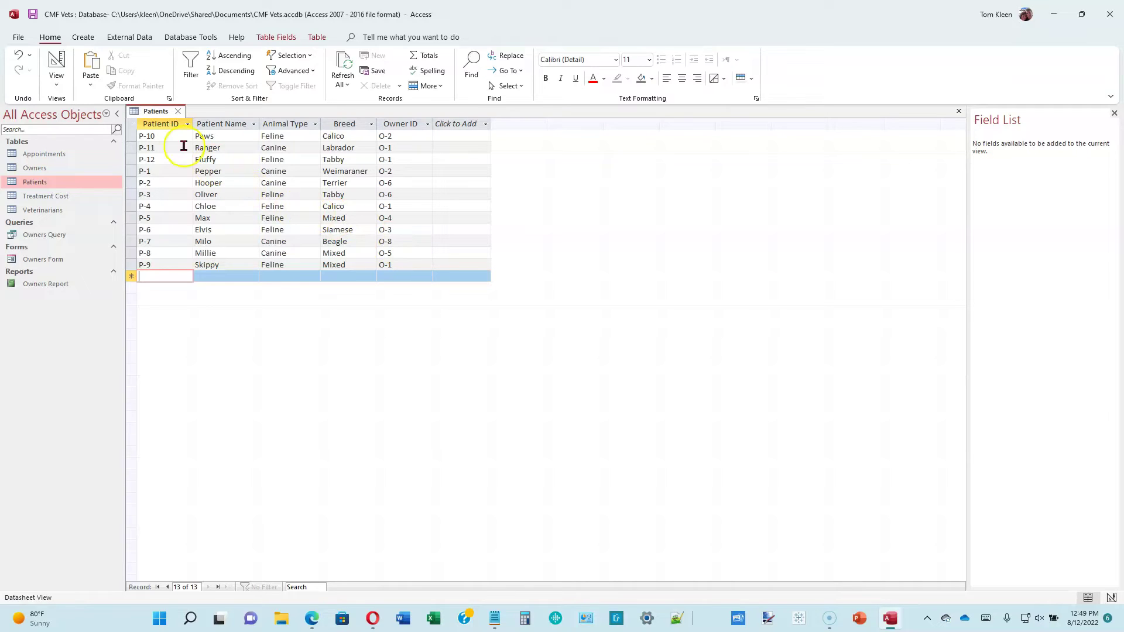
- Close Patients, open the Veterinarians table with the Navigation Pane collapsed, and go to the new-record row
click(178, 111)
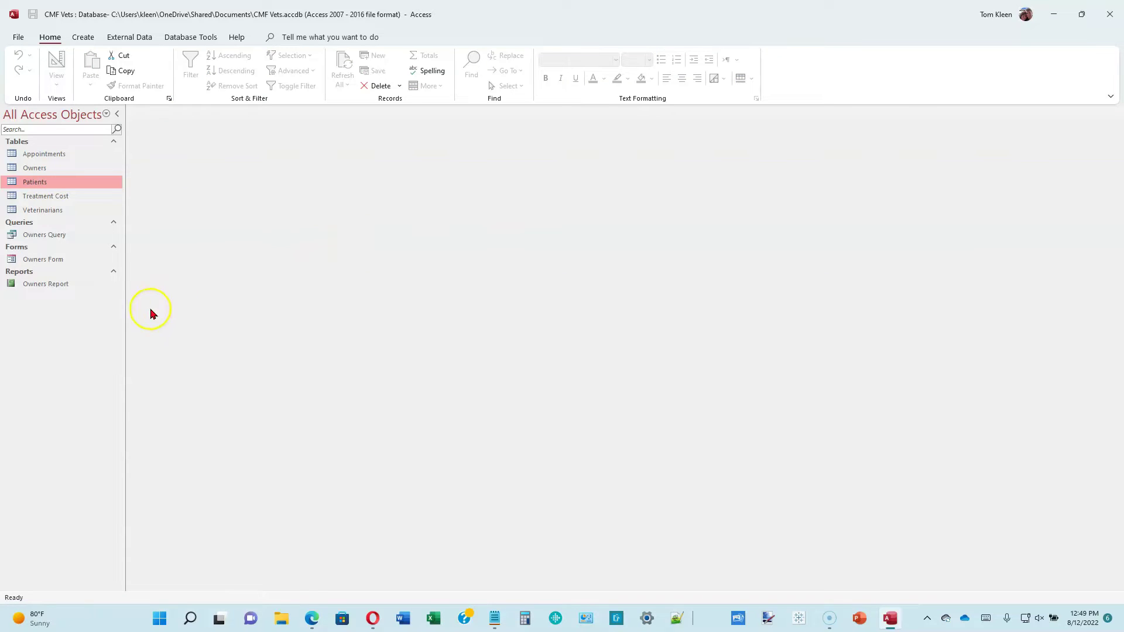
double_click(48, 212)
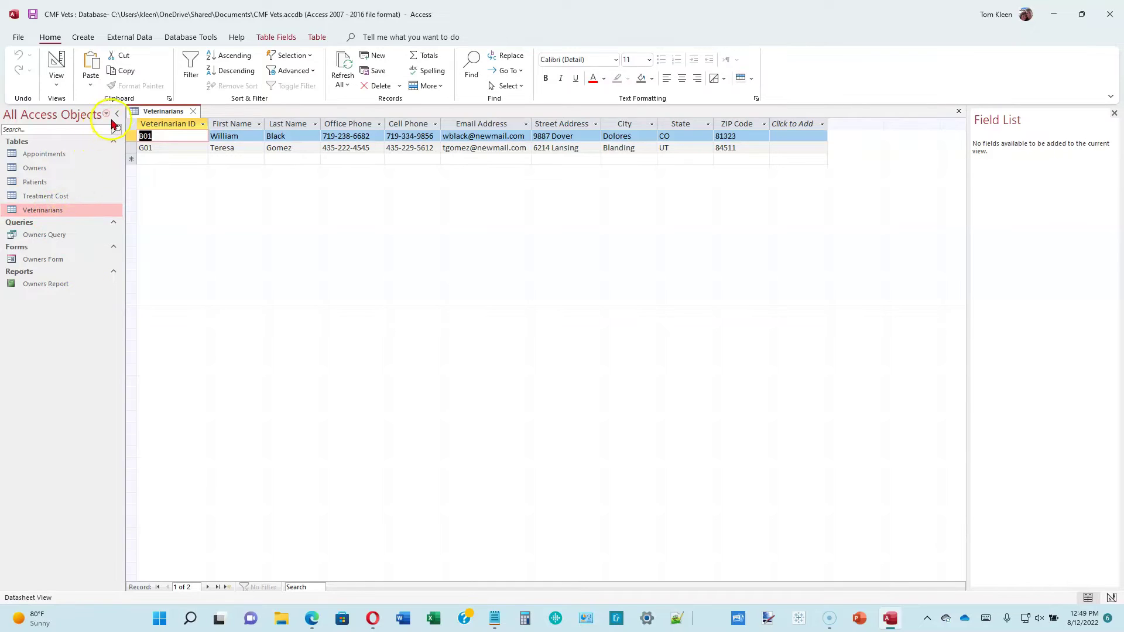
click(117, 113)
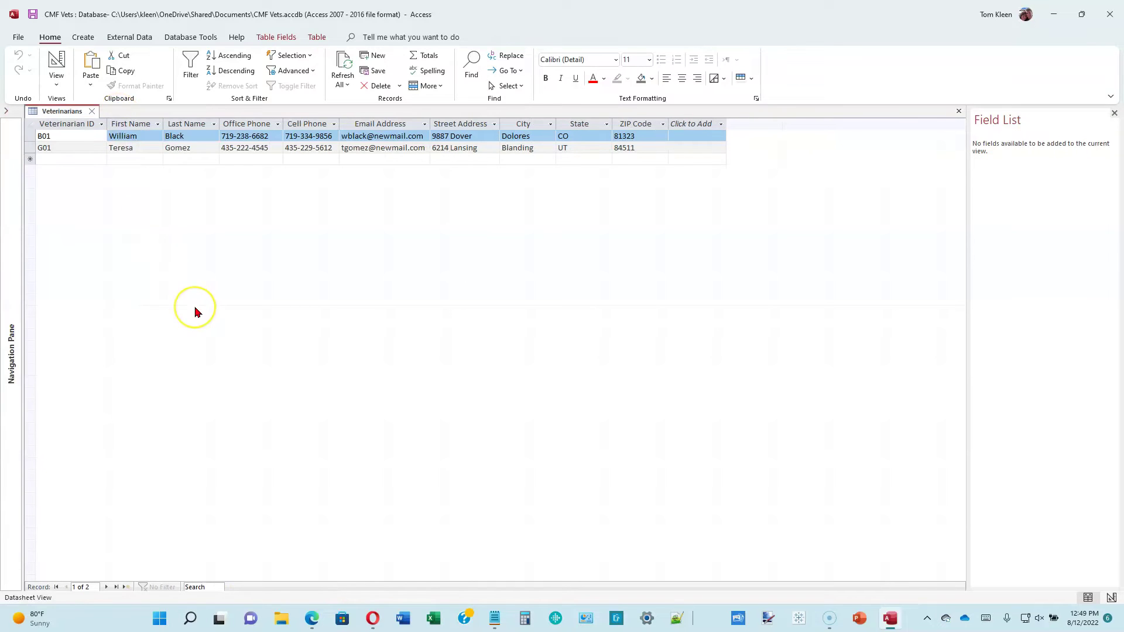
click(100, 174)
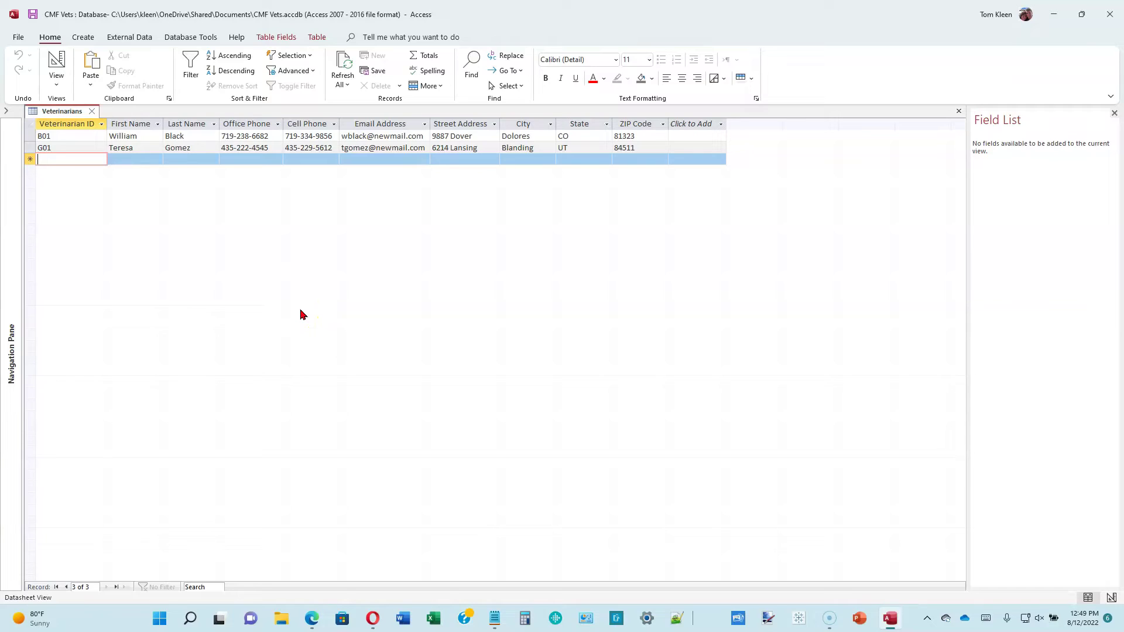
- Add veterinarian record B02 with the vet's name, office and cell phones, e-mail and street address
click(76, 161)
key(ctrl+apostrophe)
key(Tab)
key(ctrl+apostrophe)
key(Tab)
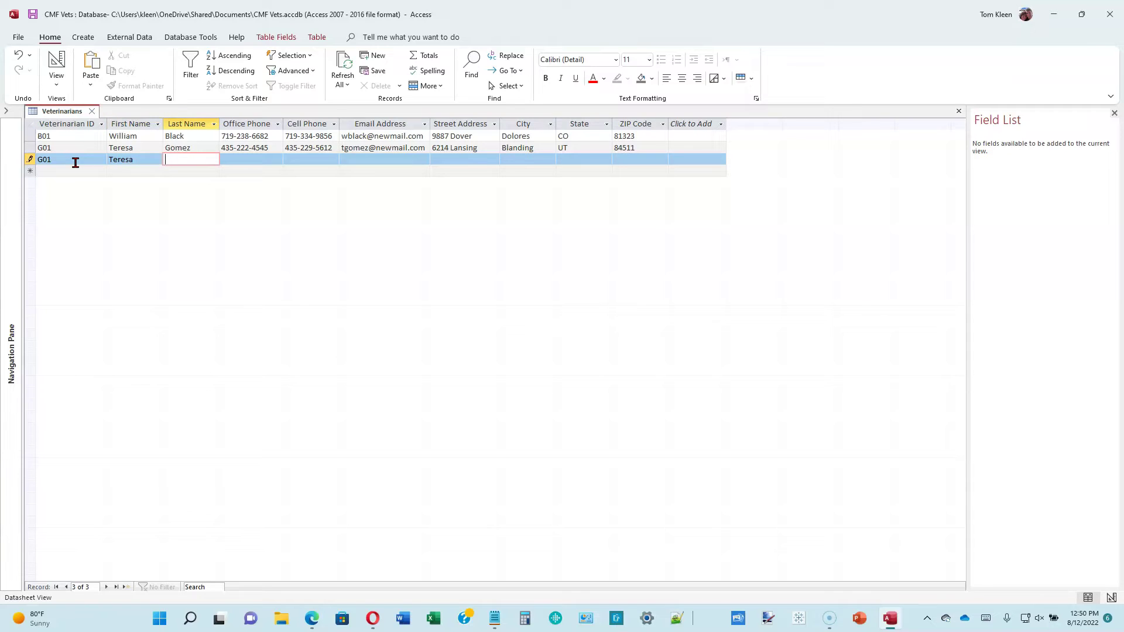
click(75, 162)
key(BackSpace)
key(BackSpace)
key(BackSpace)
text(B02)
key(Tab)
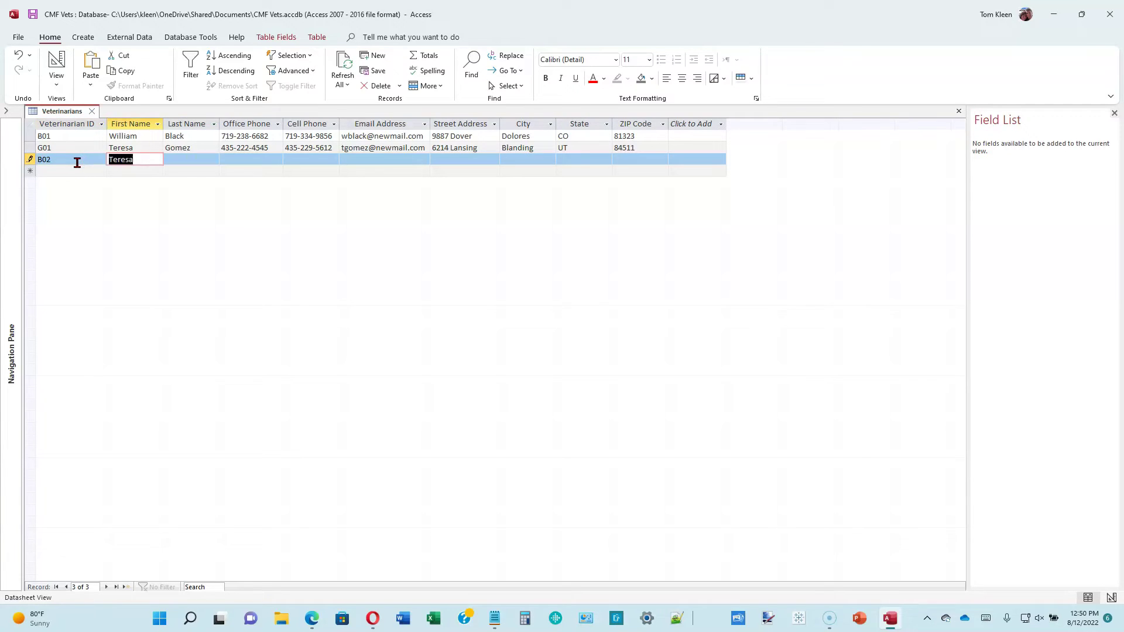
key(Tab)
key(Tab)
text(4356-555-7789)
key(Tab)
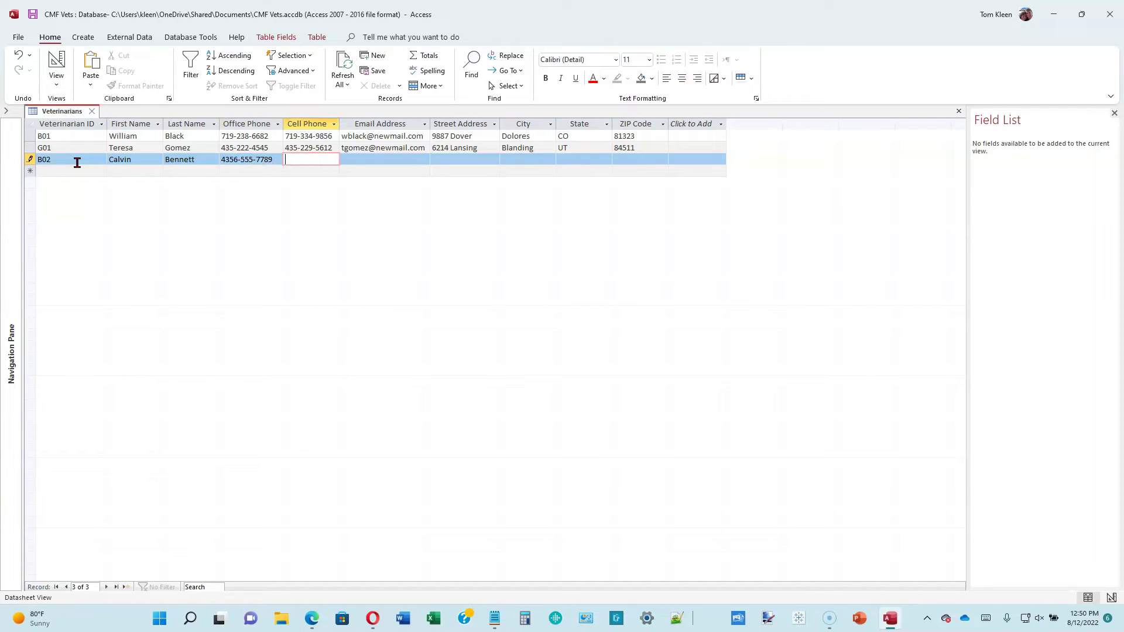
text(435-555-1973)
key(Tab)
key(Tab)
key(Tab)
text(Blanding)
key(Tab)
text(UT)
- Add veterinarian record R01 with full contact details, then delete the extra digit from B02's office phone
key(Tab)
text(84511)
key(Tab)
text(R01)
key(Tab)
key(Tab)
key(Tab)
text(719-555-8254)
key(Tab)
text(719-555-8462)
key(Tab)
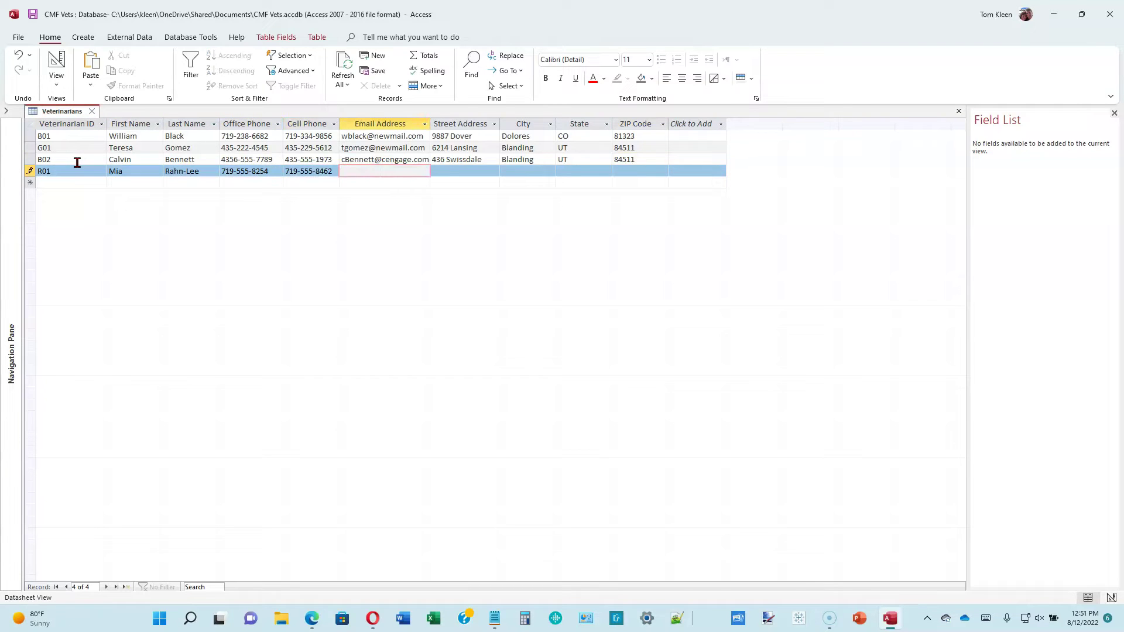
key(Tab)
key(Tab)
text(Centerville)
key(Tab)
text(CO)
key(Tab)
text(80012)
key(Tab)
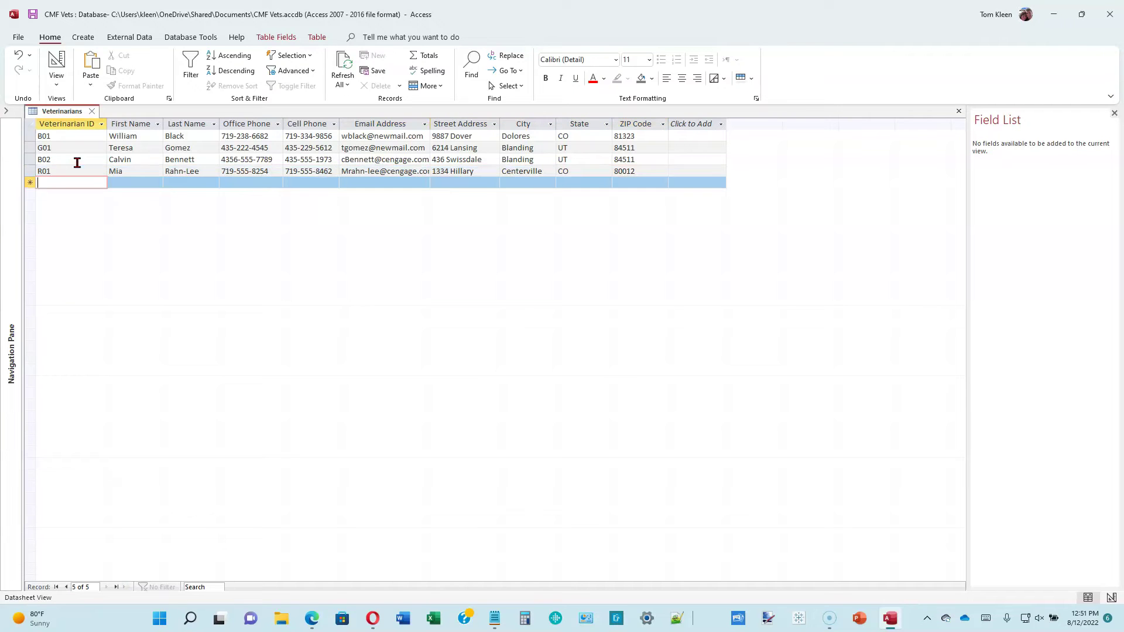
click(236, 159)
key(BackSpace)
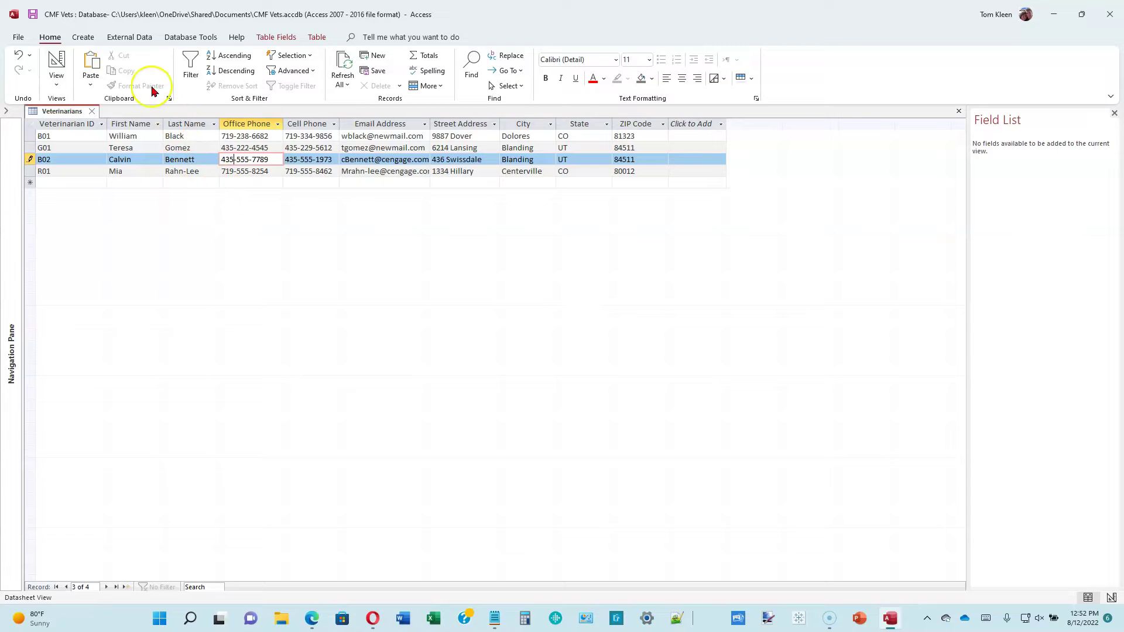
- Close the Veterinarians table, restore the Navigation Pane, and start a blank Query Design
click(83, 39)
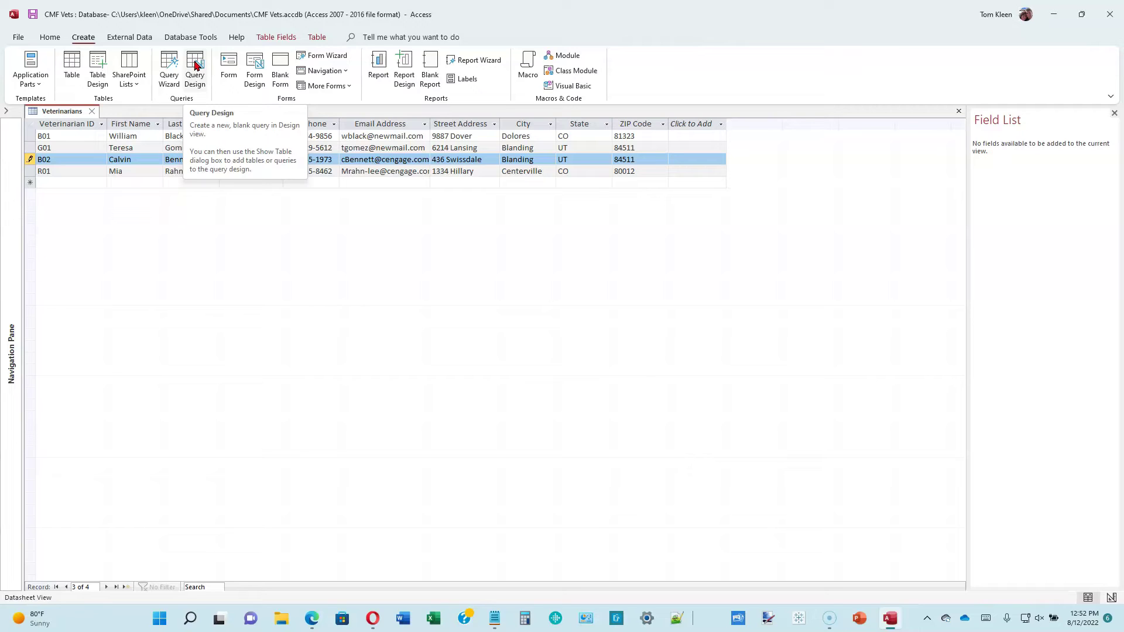
click(191, 77)
click(92, 112)
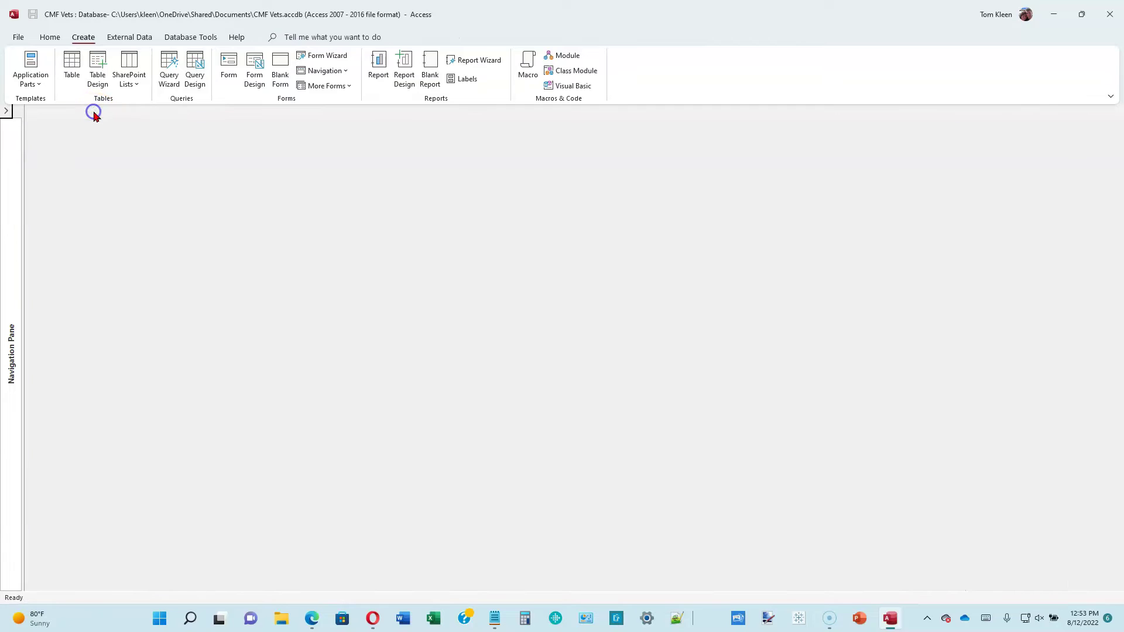
click(6, 110)
click(41, 154)
click(197, 69)
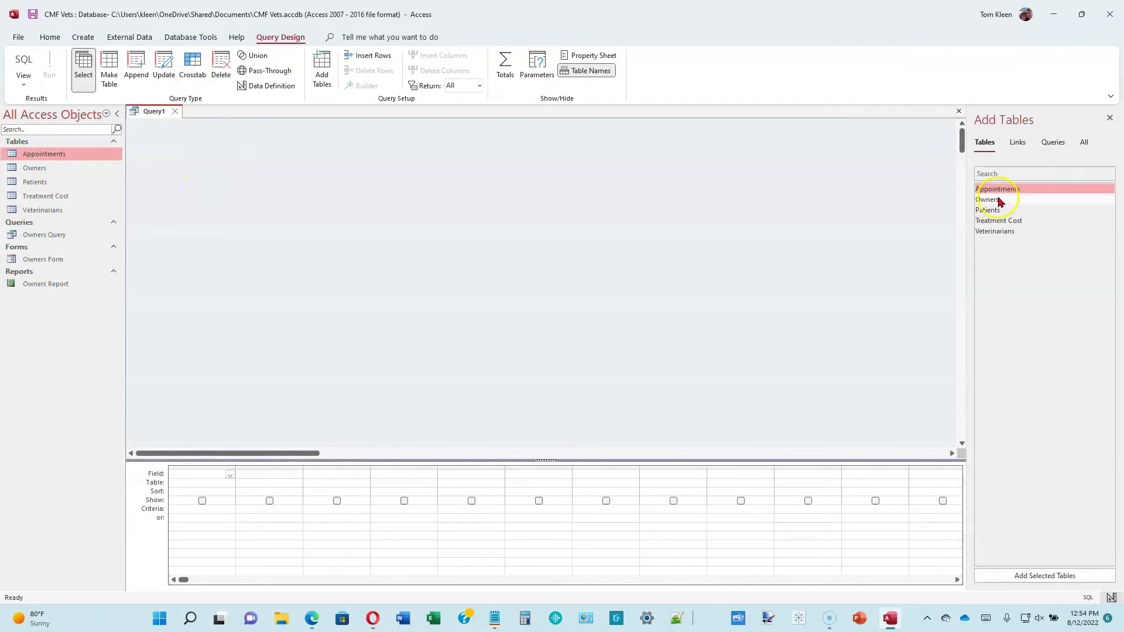
- Add the Appointments table to Query1 and stretch its field list to show every field
click(1001, 190)
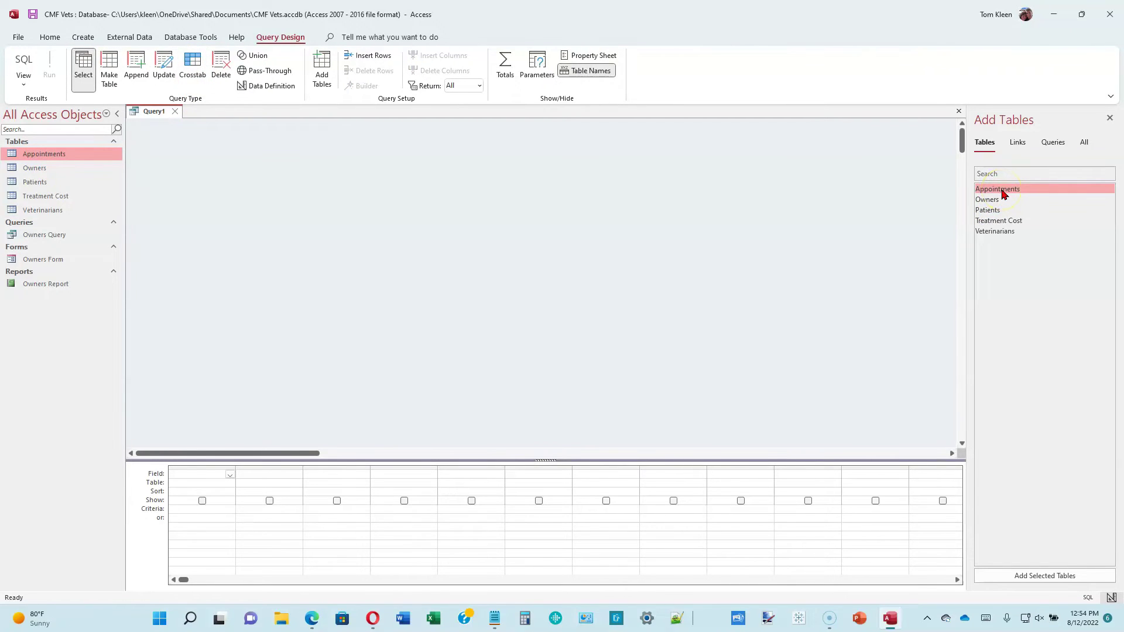
double_click(1004, 191)
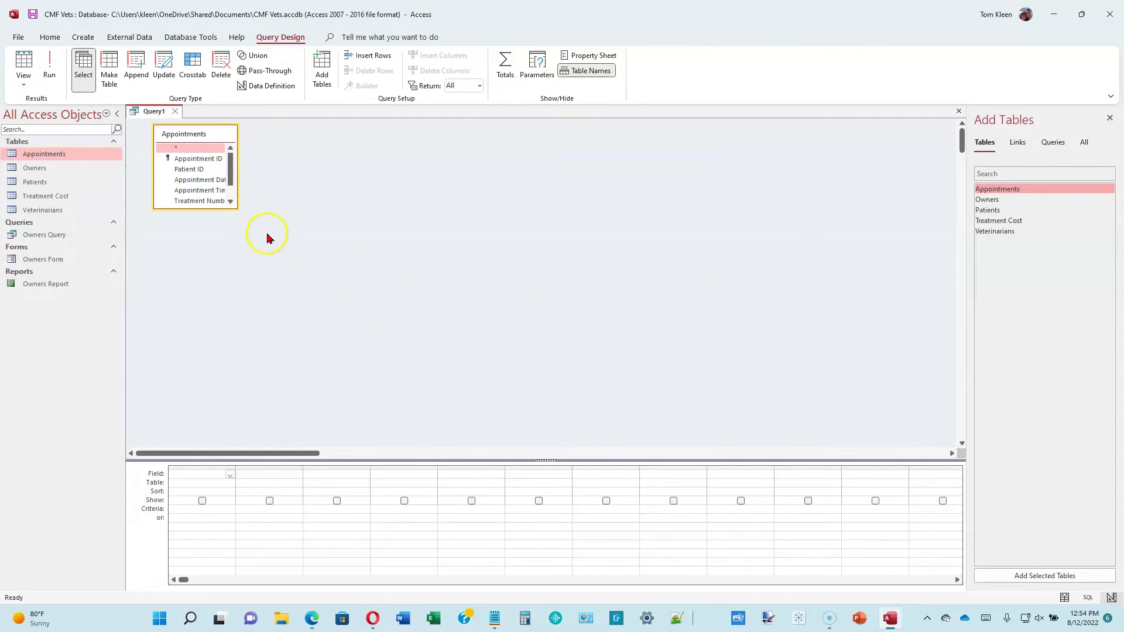
drag(211, 208, 195, 252)
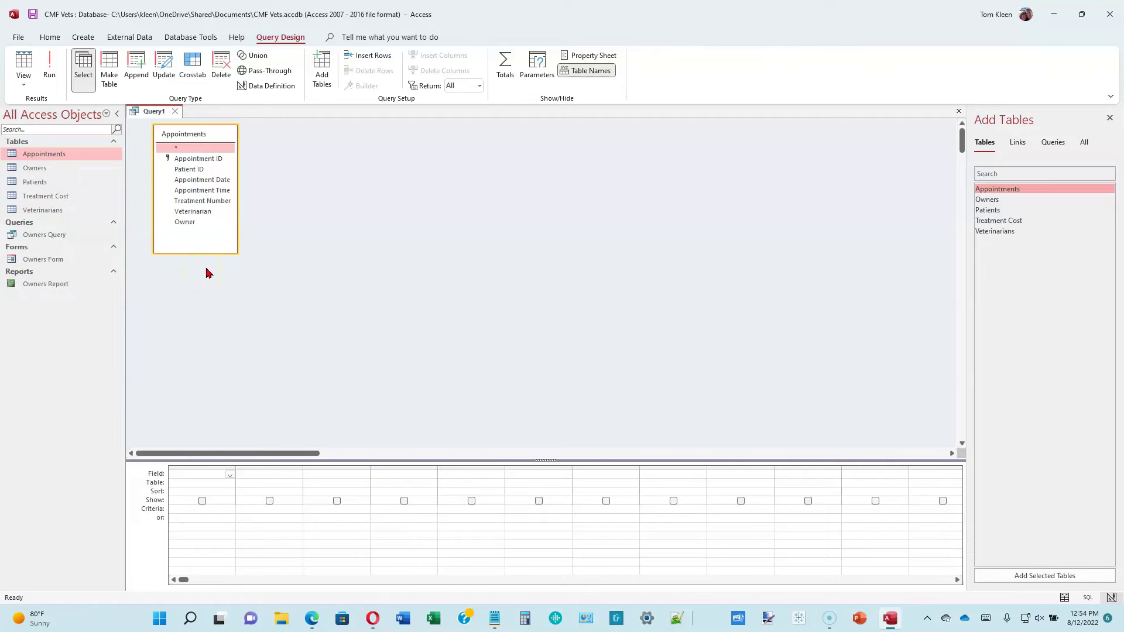
click(400, 274)
- Add Veterinarian, Appointment Date, Appointment Time, Patient ID, Treatment Number and Owner from the Appointments list to the grid
double_click(208, 217)
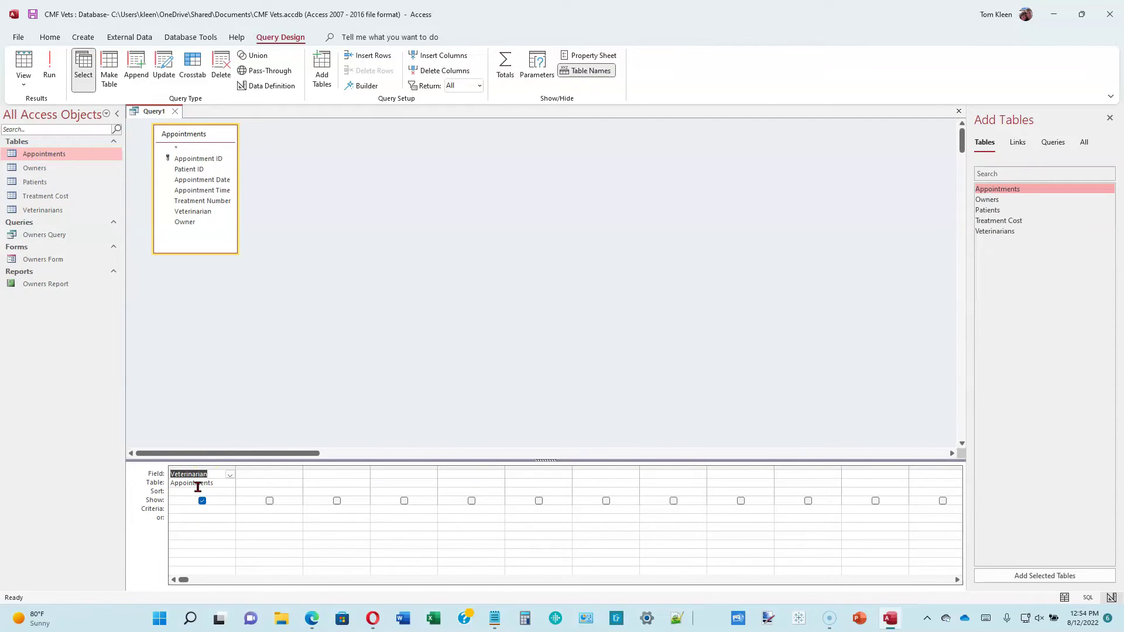
double_click(210, 181)
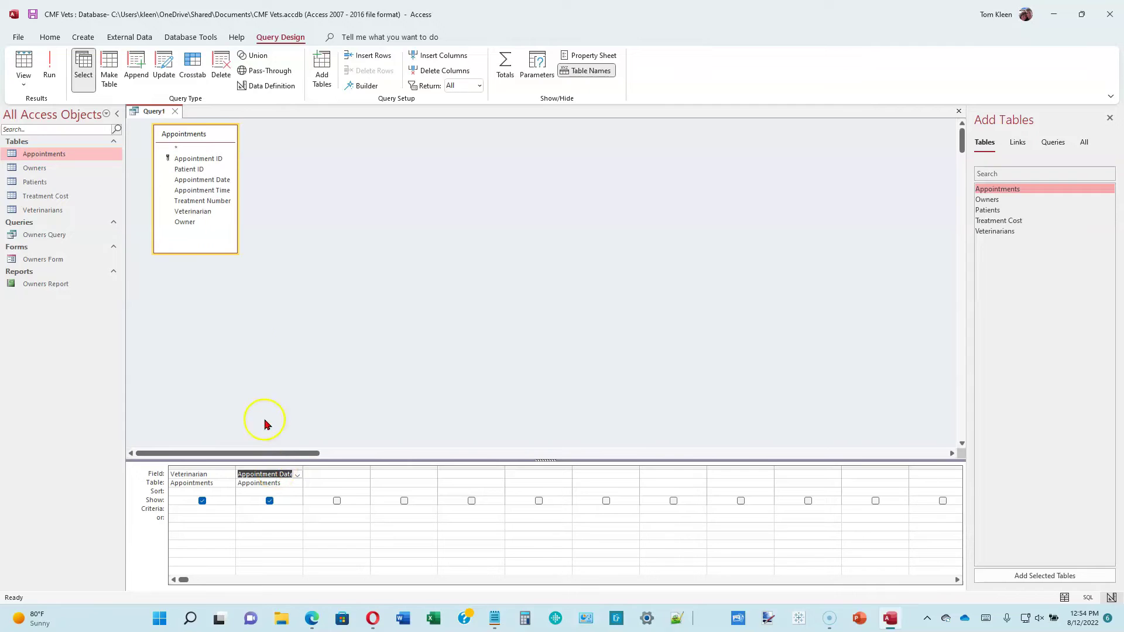
double_click(210, 192)
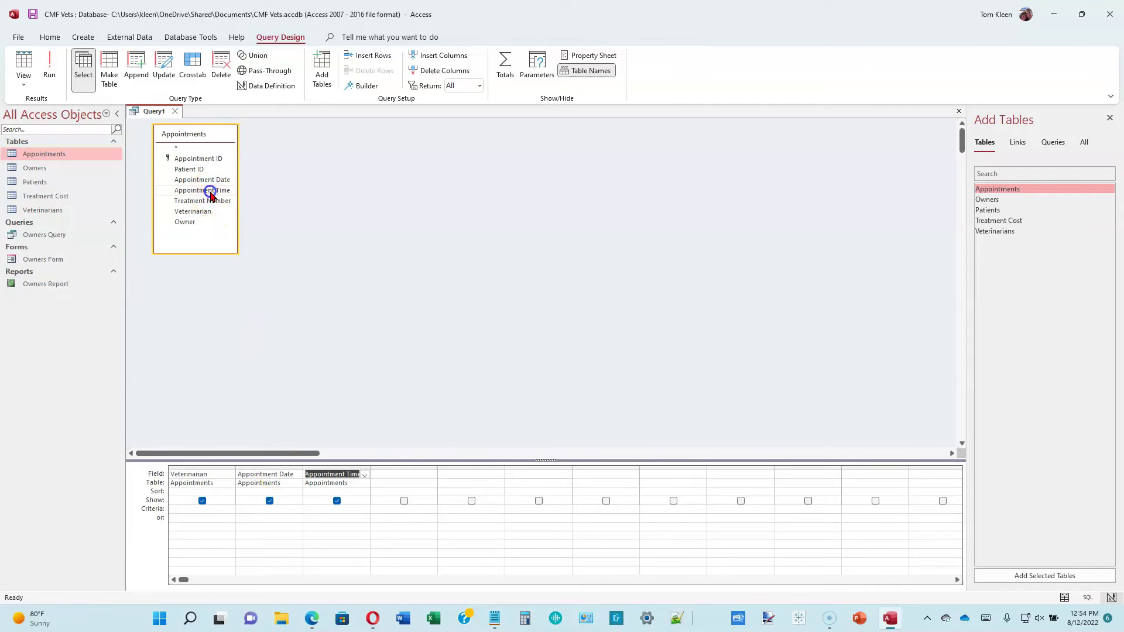
click(467, 434)
double_click(201, 169)
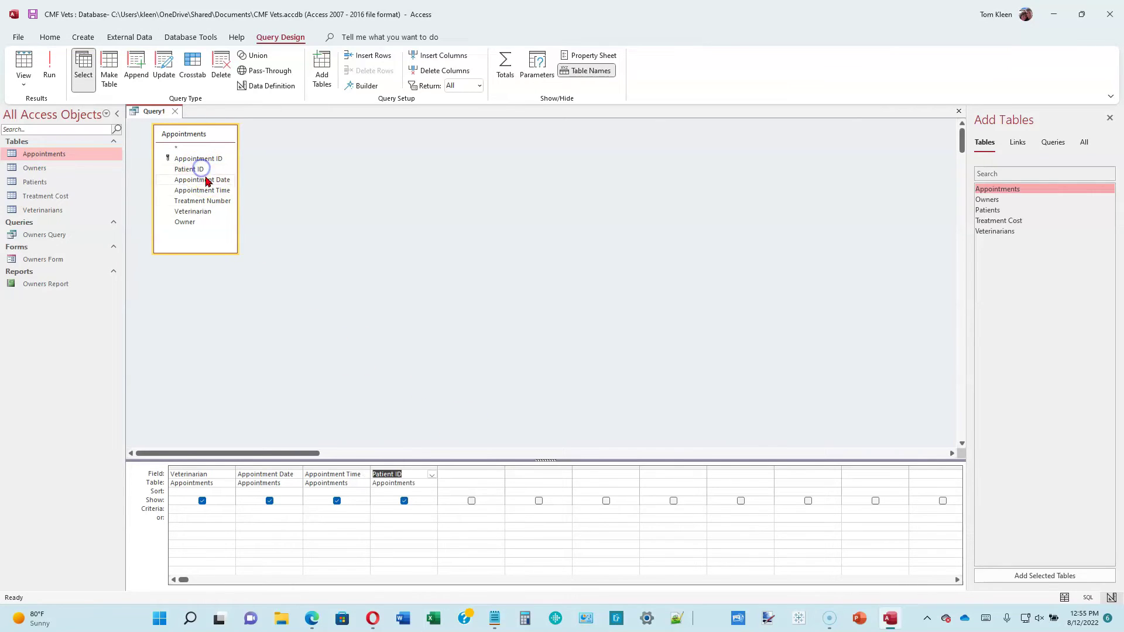
click(217, 202)
double_click(217, 202)
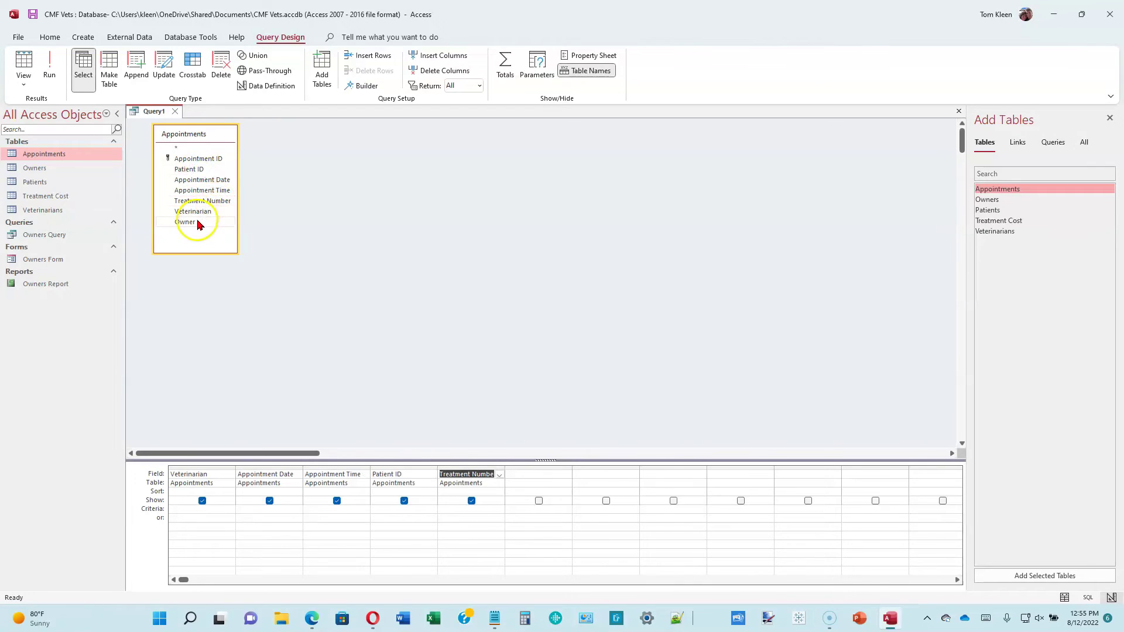
double_click(197, 222)
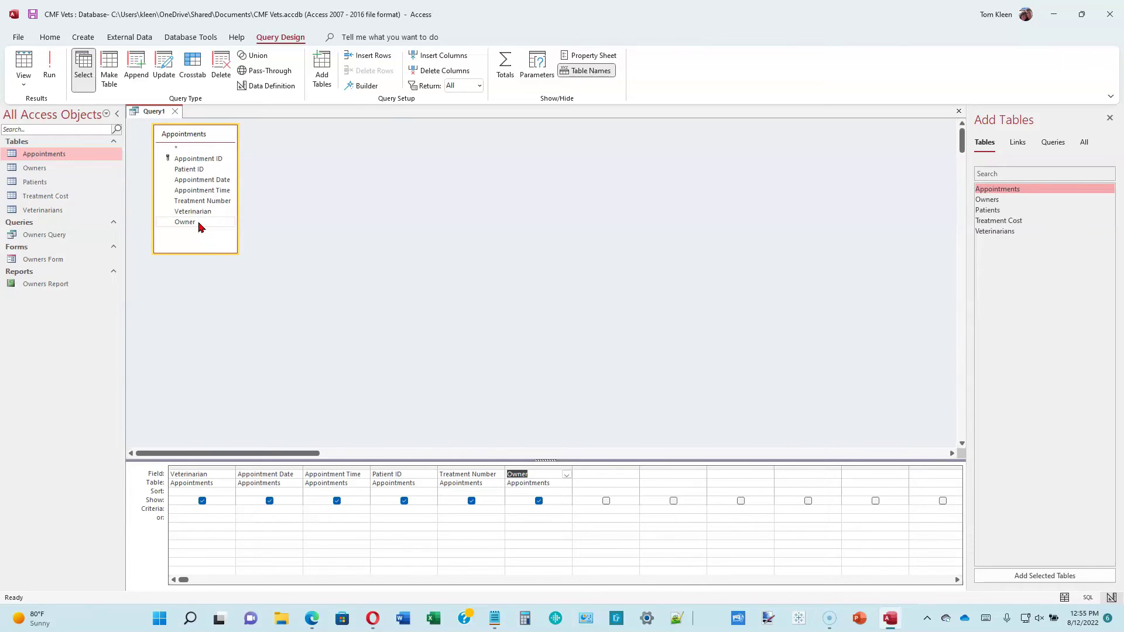
click(189, 245)
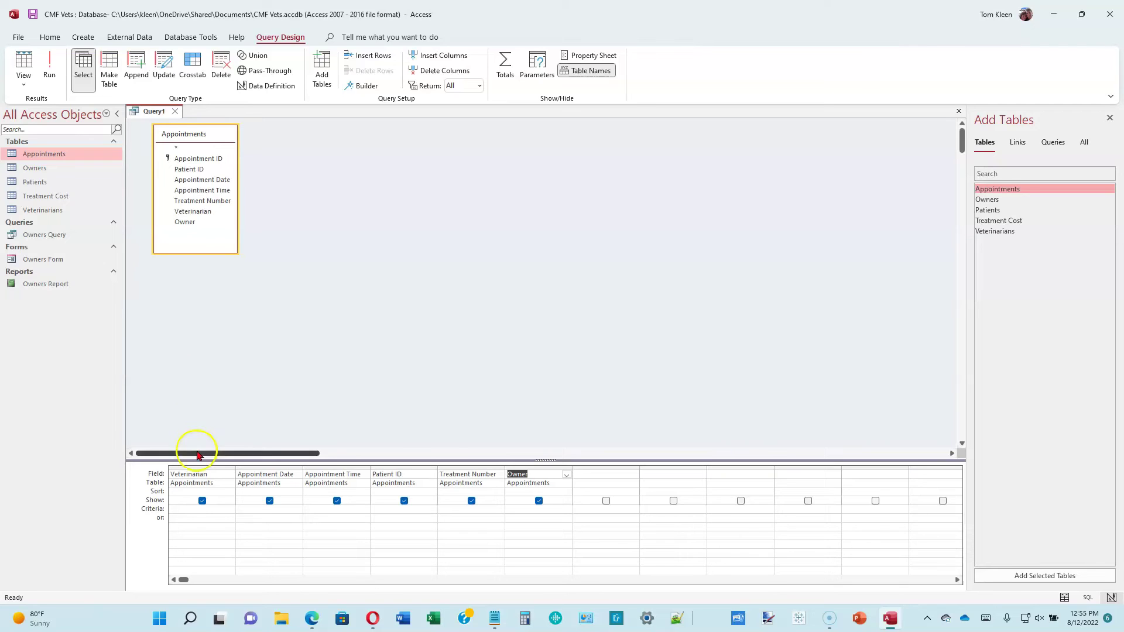
- Enter G01 as the Veterinarian criterion and run the query, returning one 8/23/2021 appointment
click(201, 508)
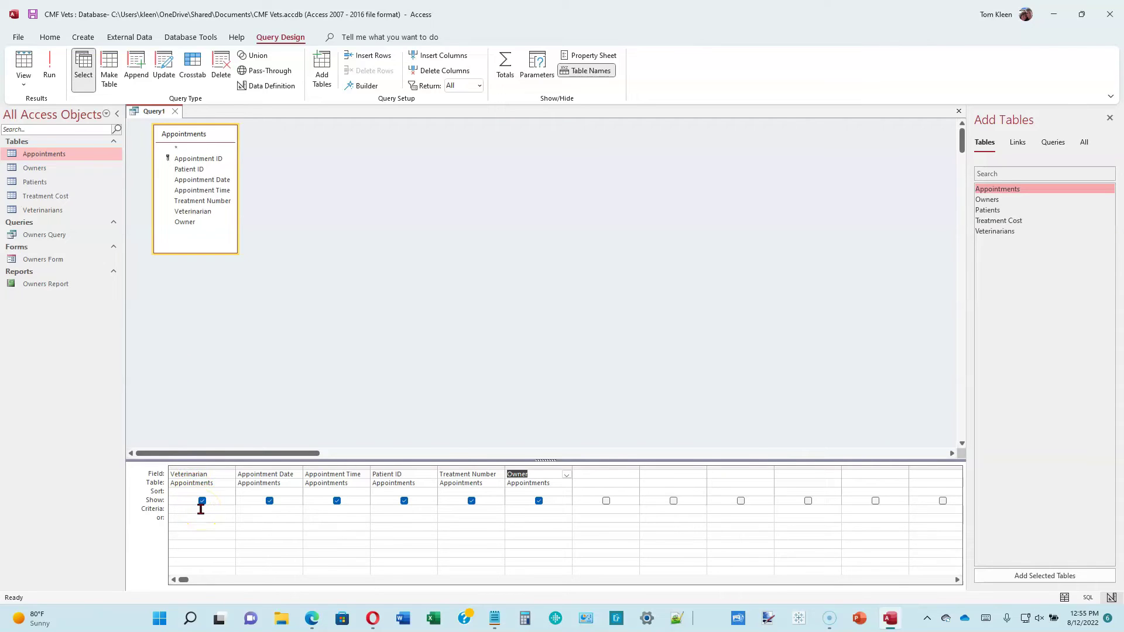
click(201, 509)
text(G)
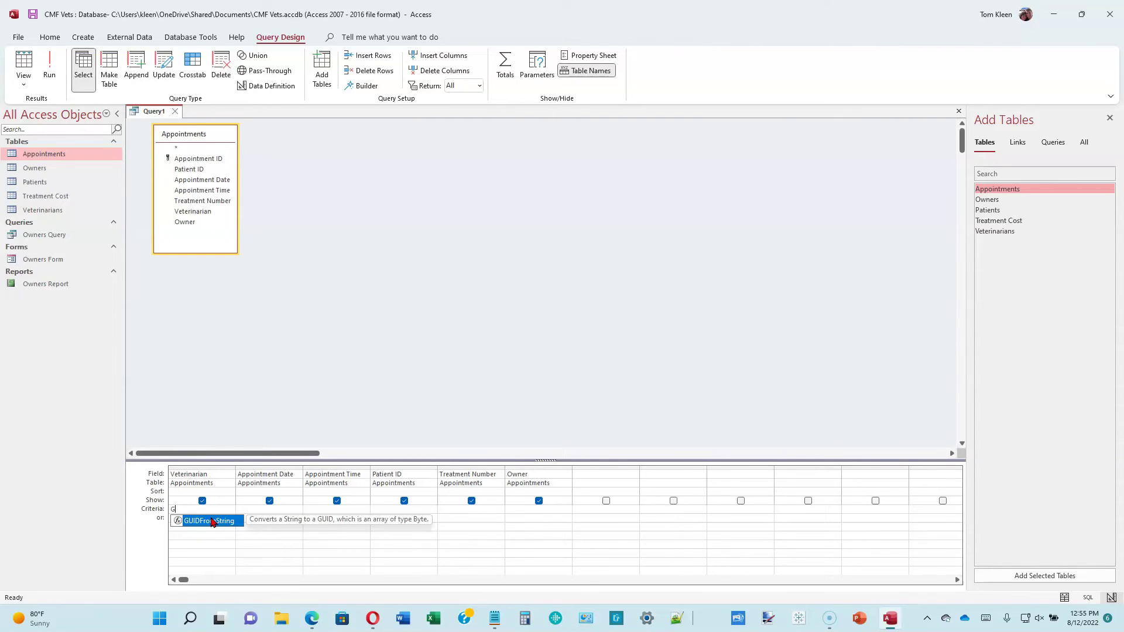
text(O)
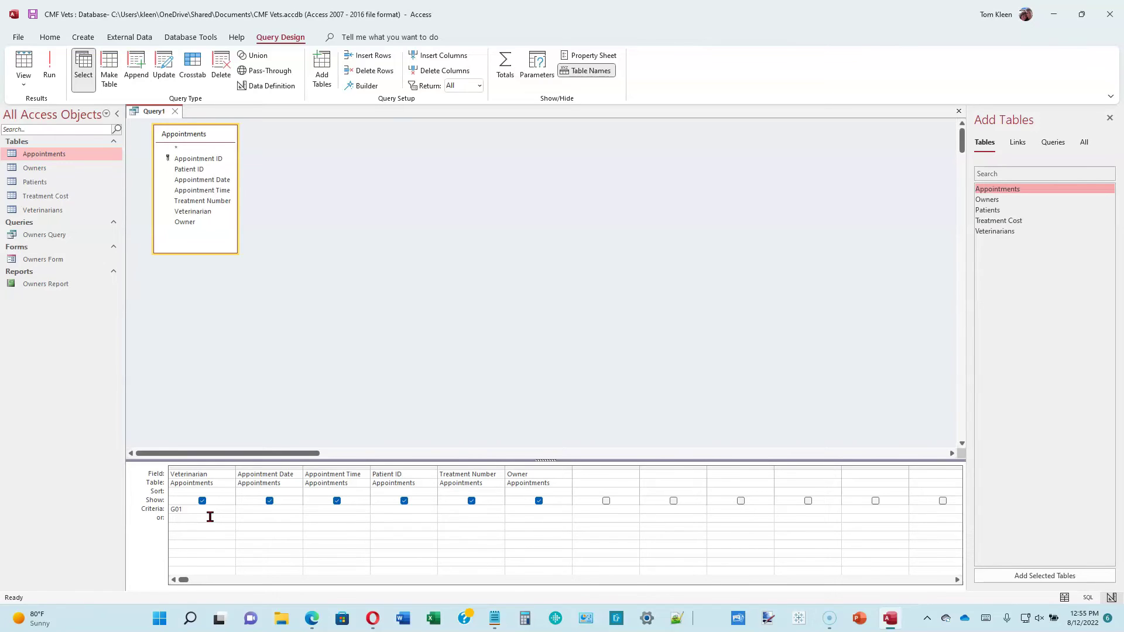
click(215, 520)
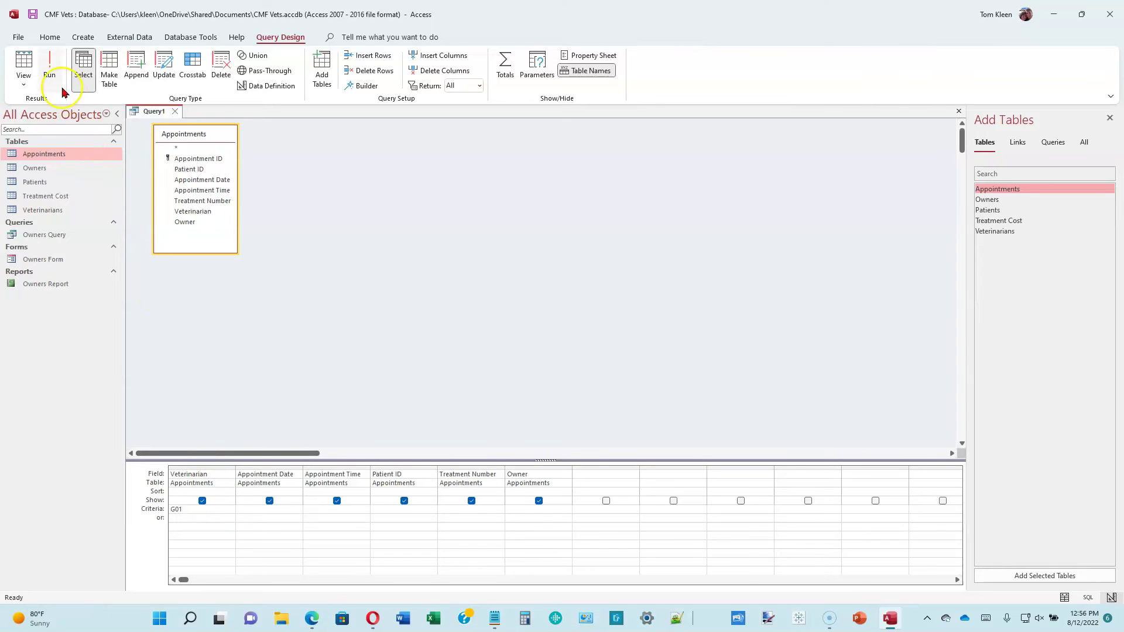
click(50, 67)
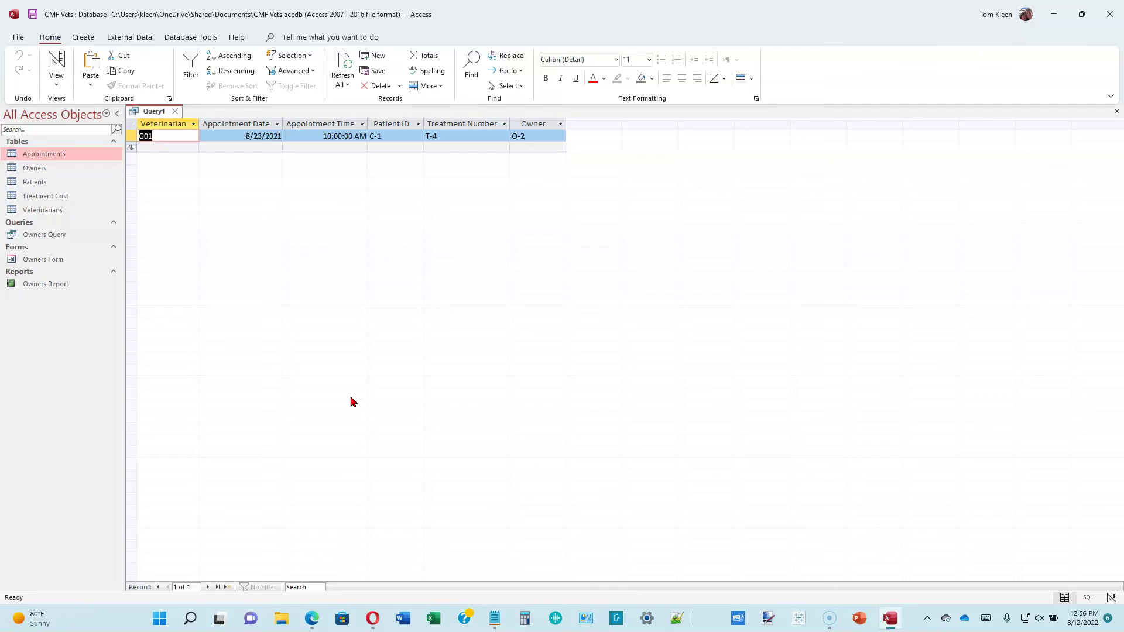
- Save Query1 under the name m02q01
click(33, 16)
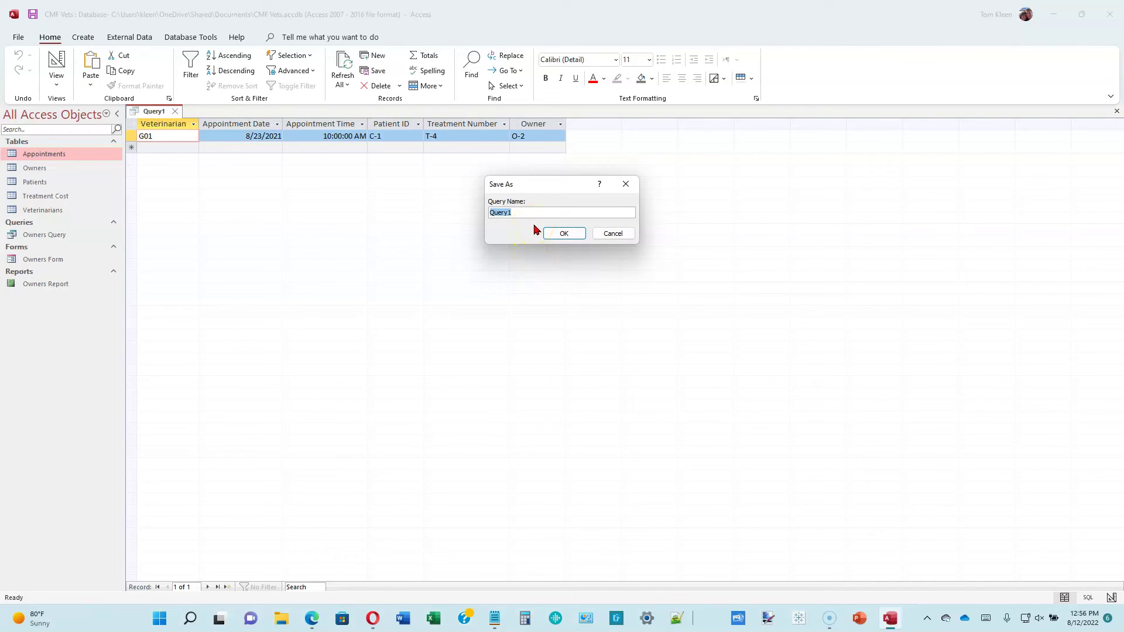
text(m02q01)
click(576, 233)
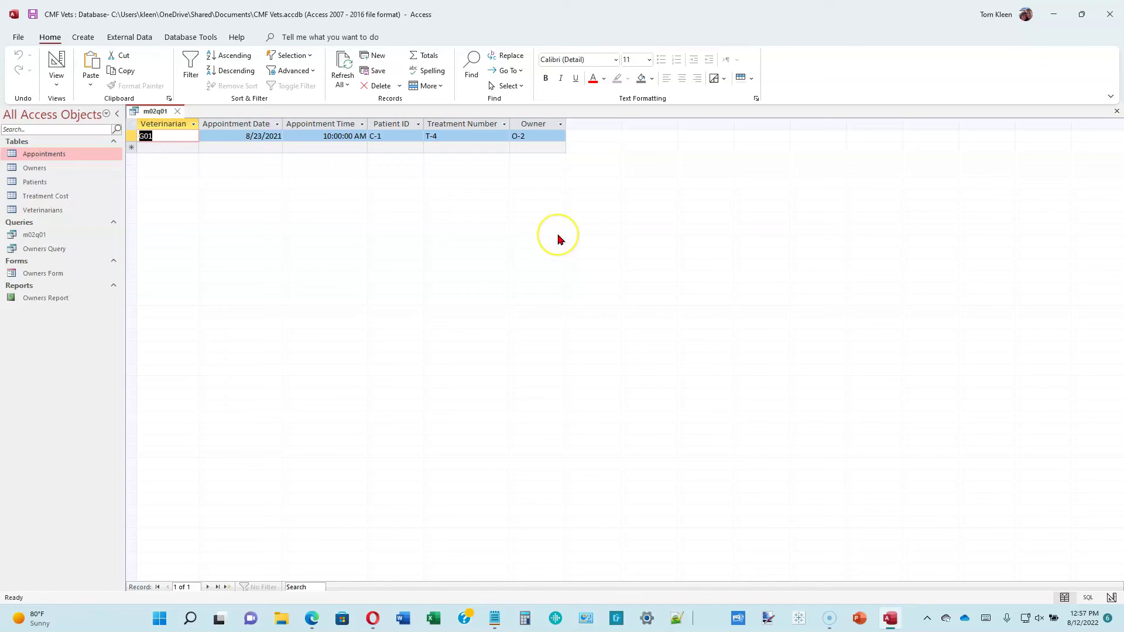
click(559, 239)
- Open Owners Query in Design view and enlarge the table pane and Owners field list to show every field
right_click(58, 250)
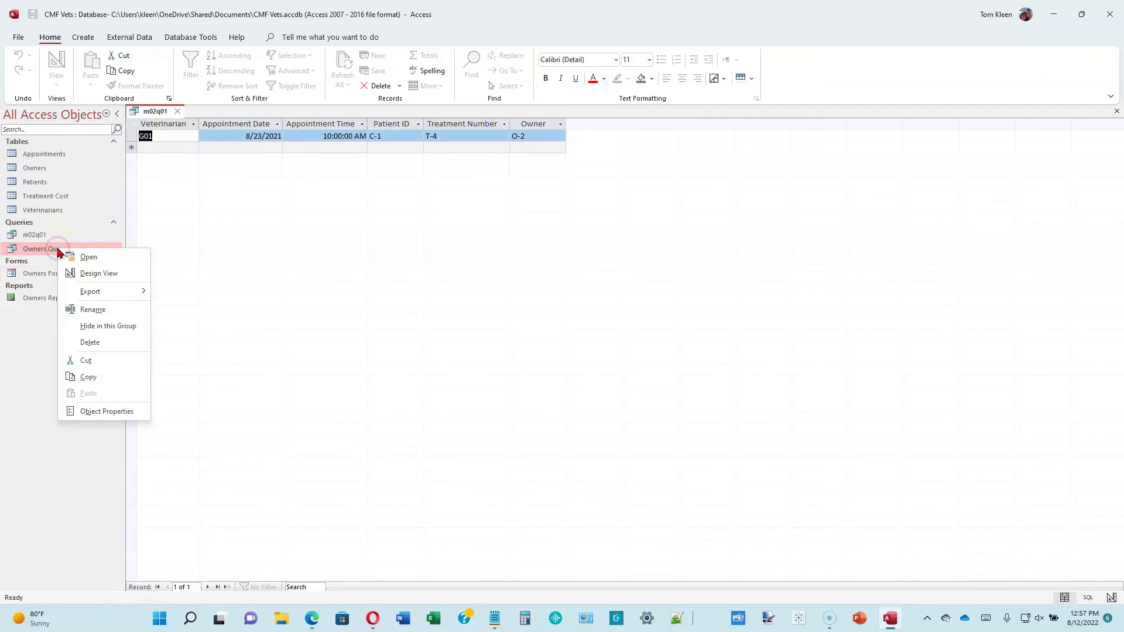
click(95, 274)
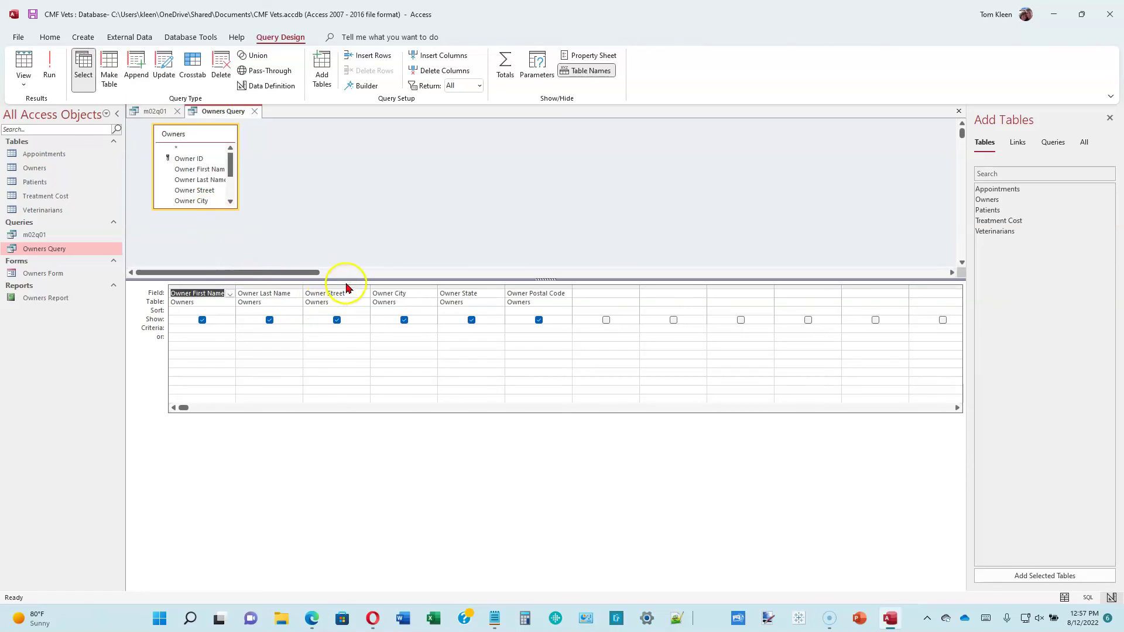
drag(348, 282, 345, 376)
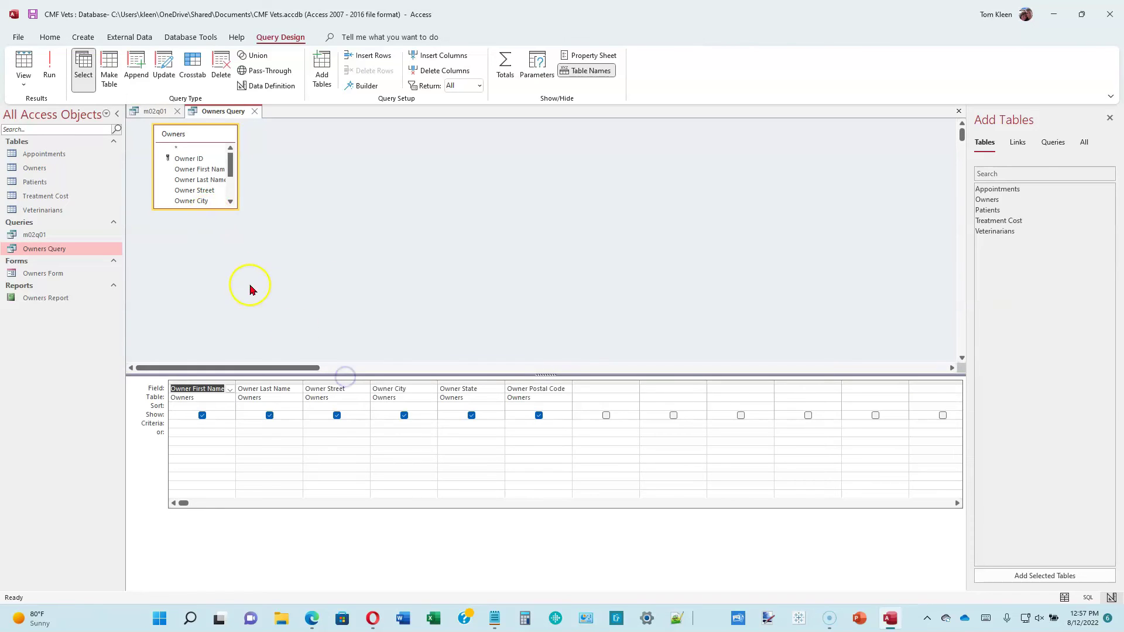
drag(217, 205, 212, 291)
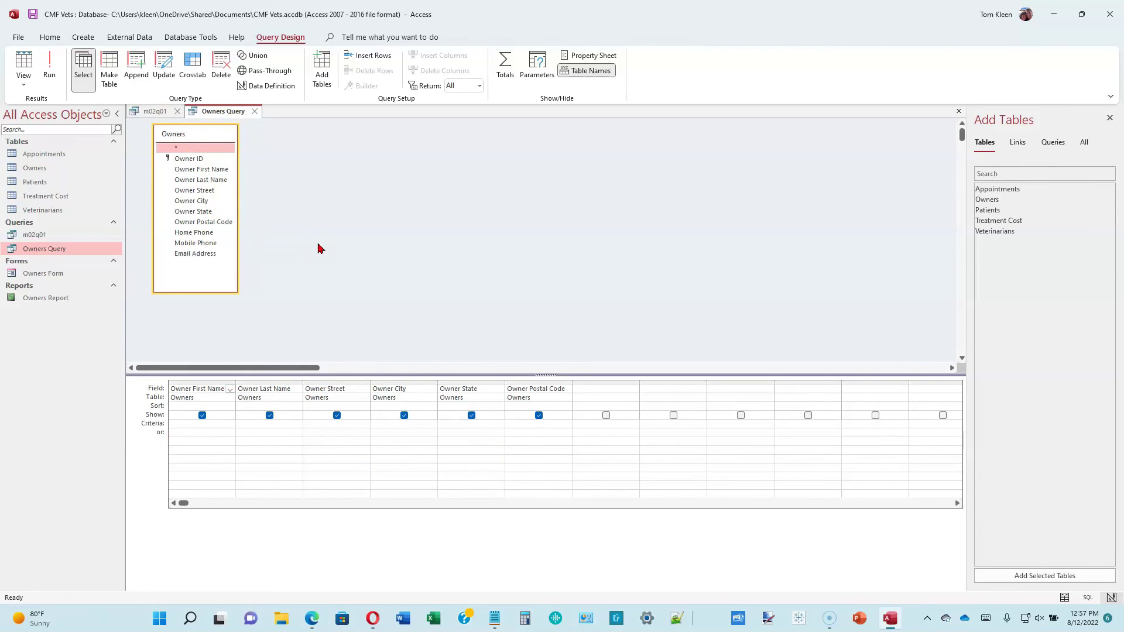
- Run Owners Query to preview its results, then return to Design view
click(49, 67)
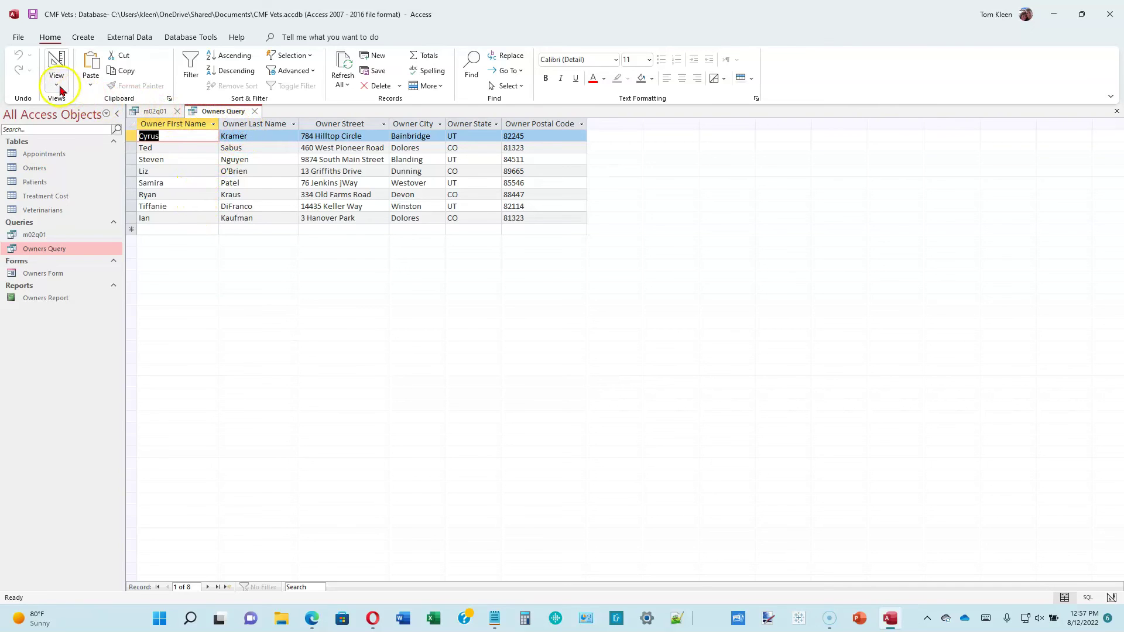
click(58, 86)
click(94, 166)
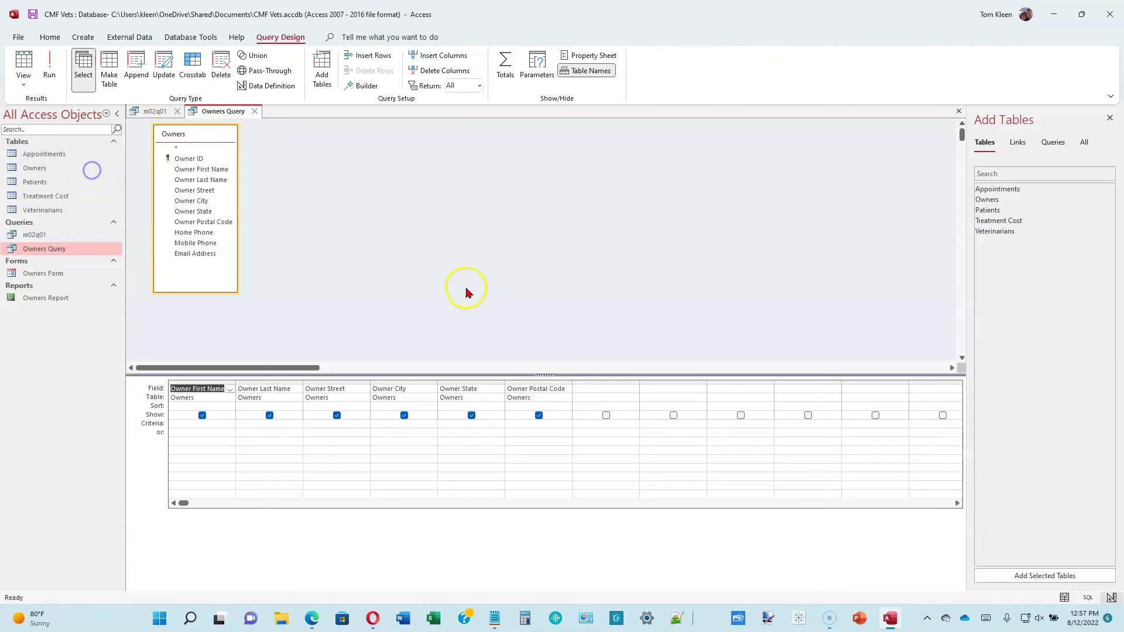
- Enter U* as the Owner State criterion and run the query, returning four UT owners
click(485, 421)
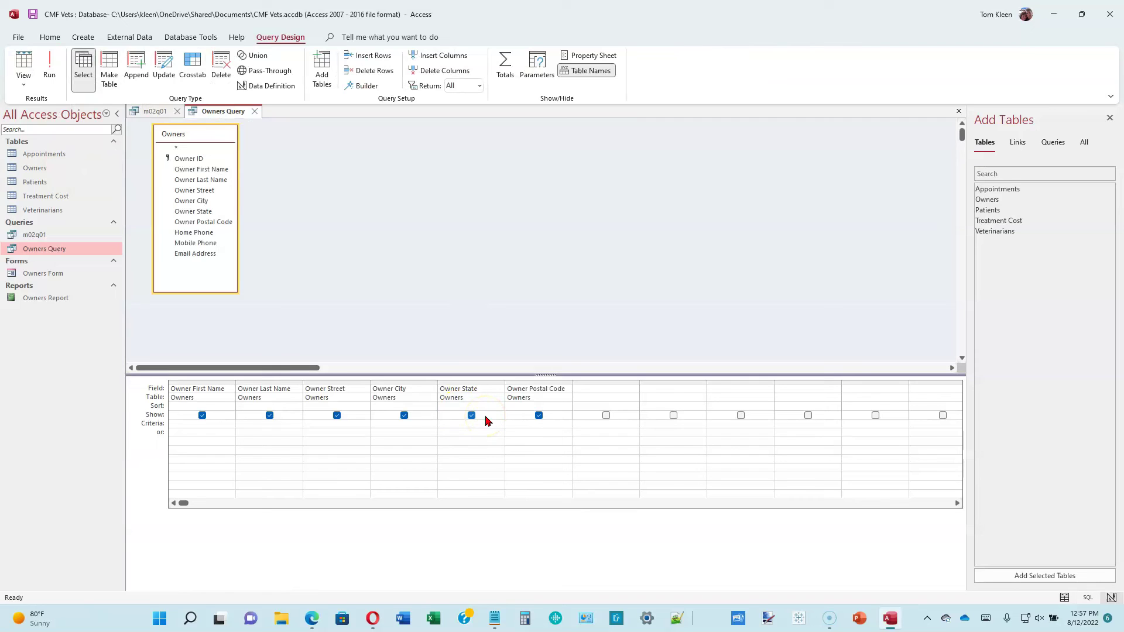
click(470, 425)
text(U*)
click(49, 62)
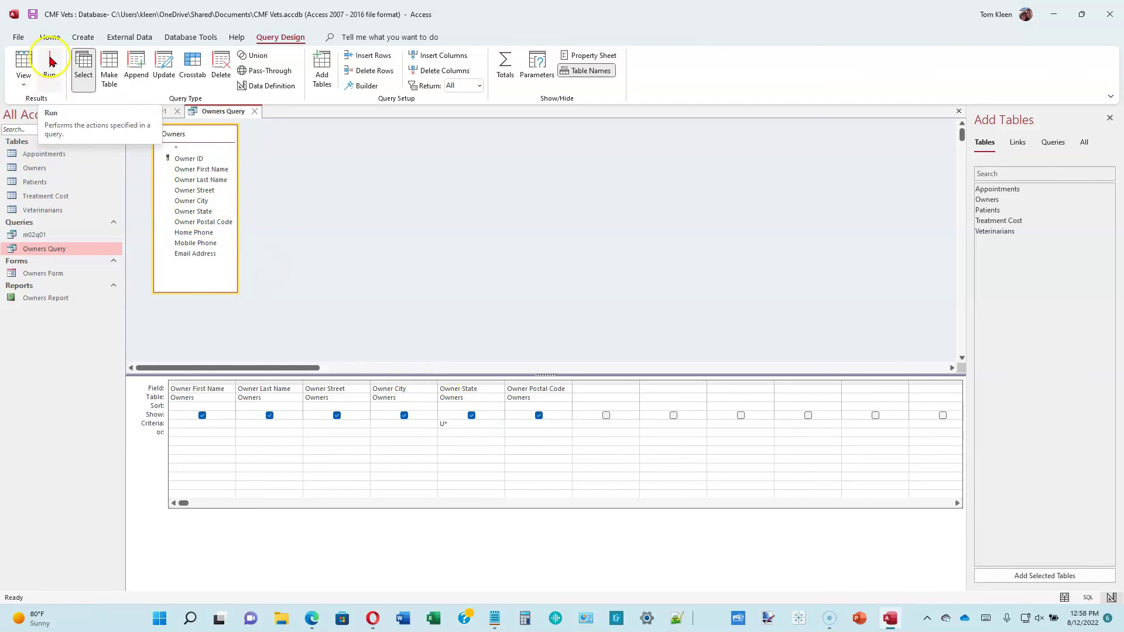
click(50, 61)
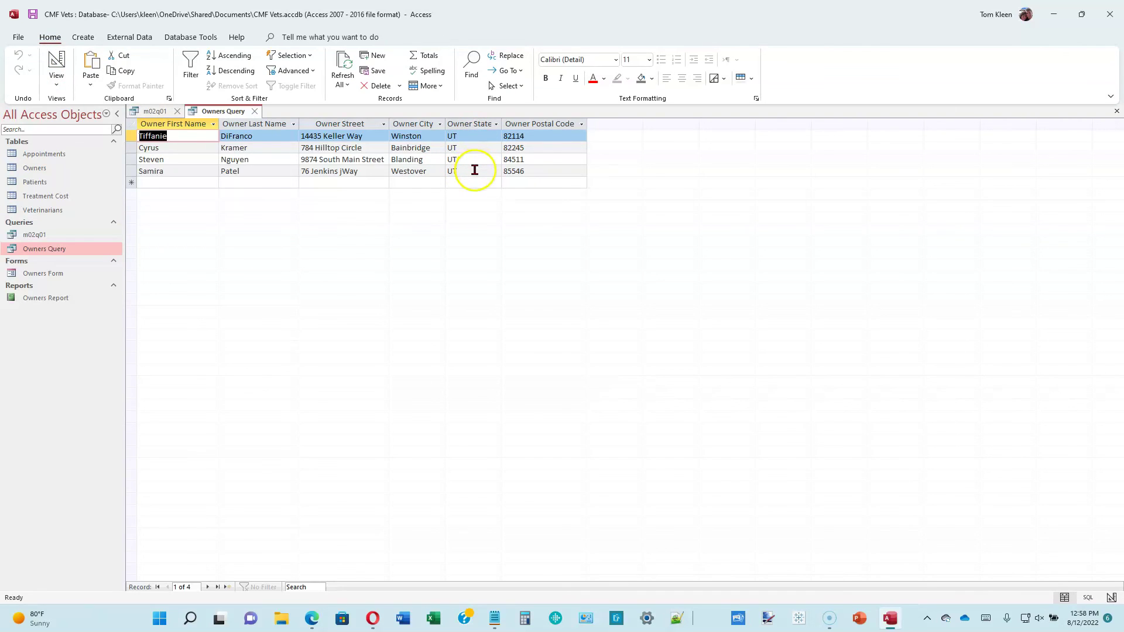
- Change the Owner State criterion to Like "u*", rerun to confirm four UT owners, and return to Design view
click(56, 81)
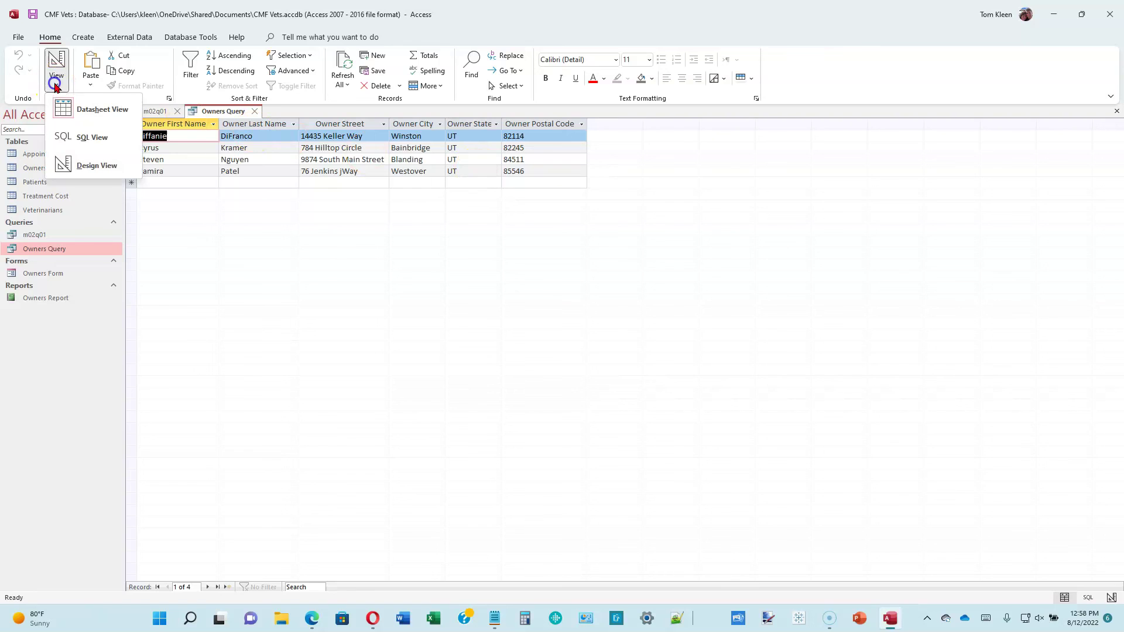
click(89, 164)
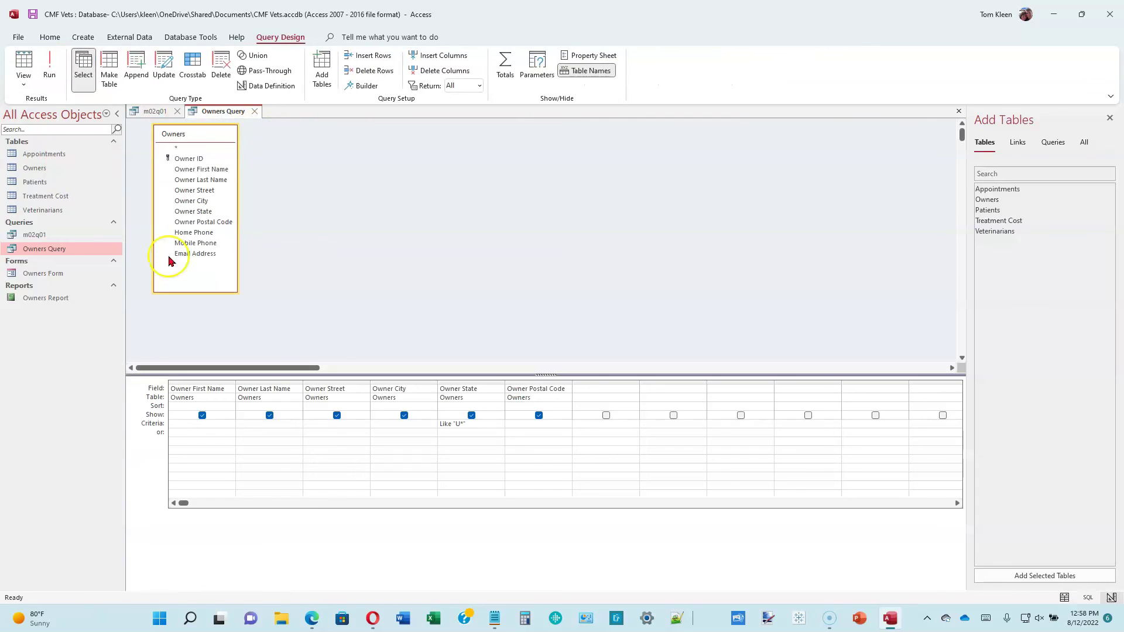
click(462, 426)
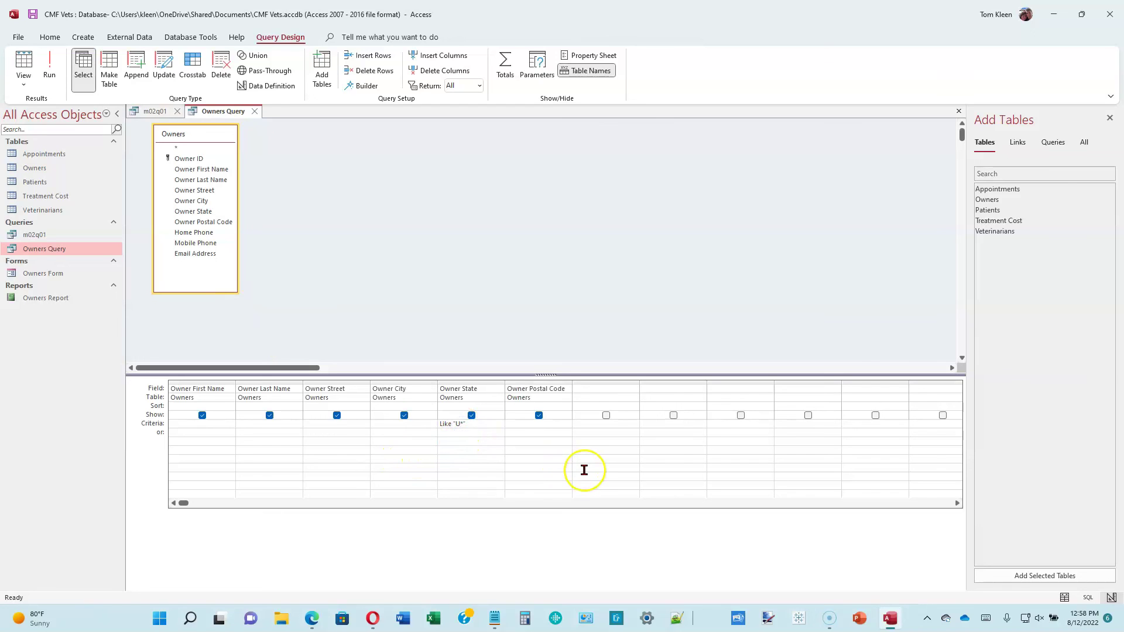
text(u)
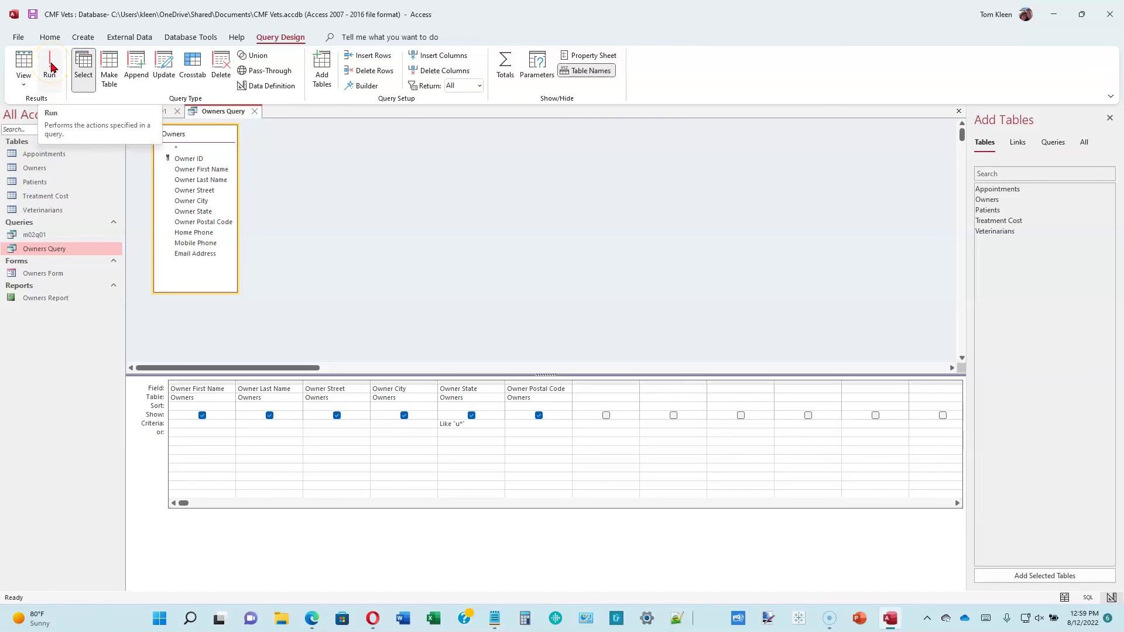
click(50, 65)
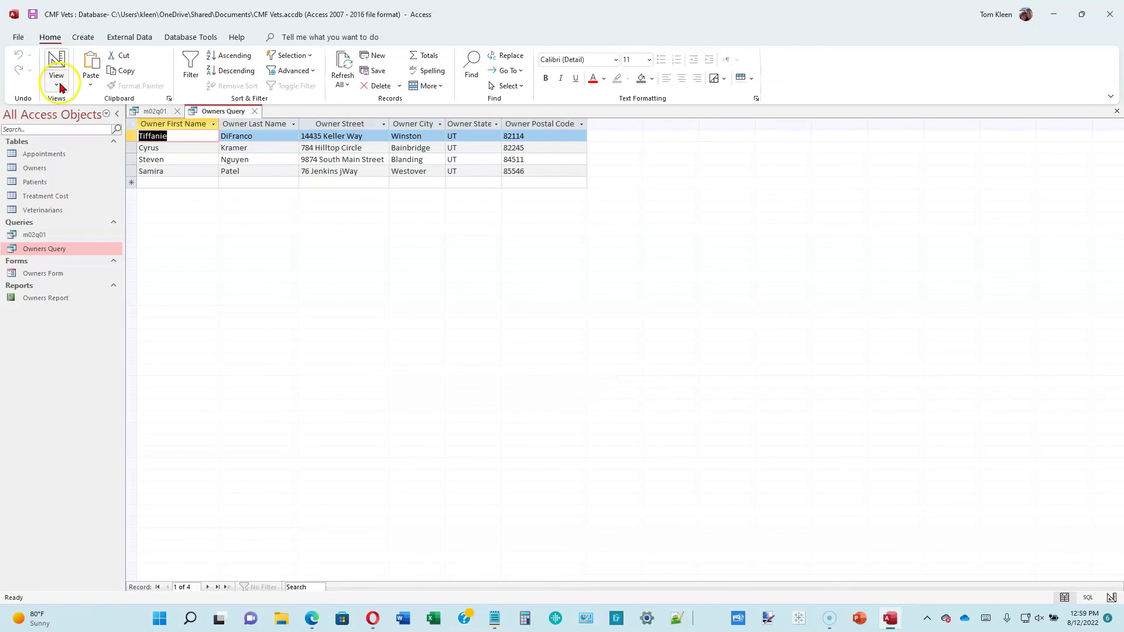
click(57, 88)
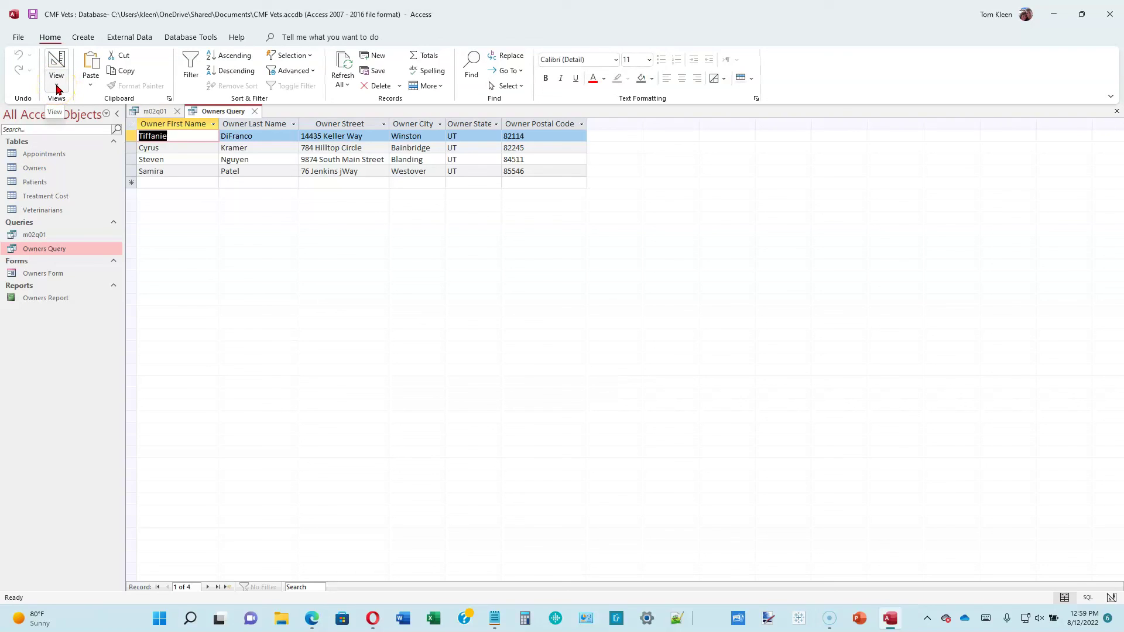
click(58, 87)
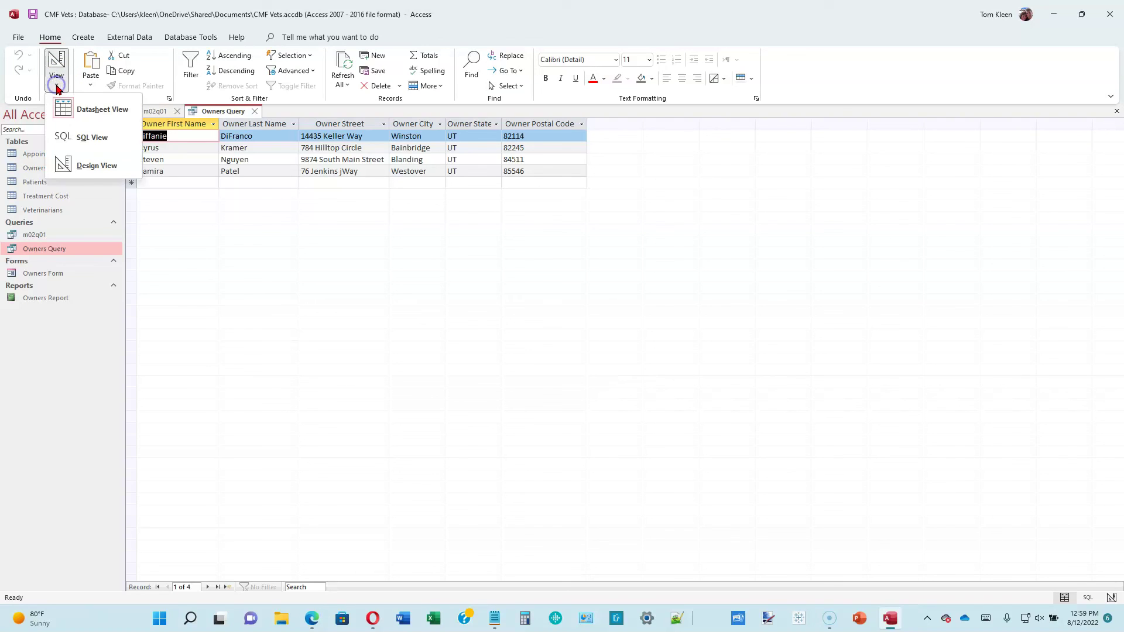
click(81, 165)
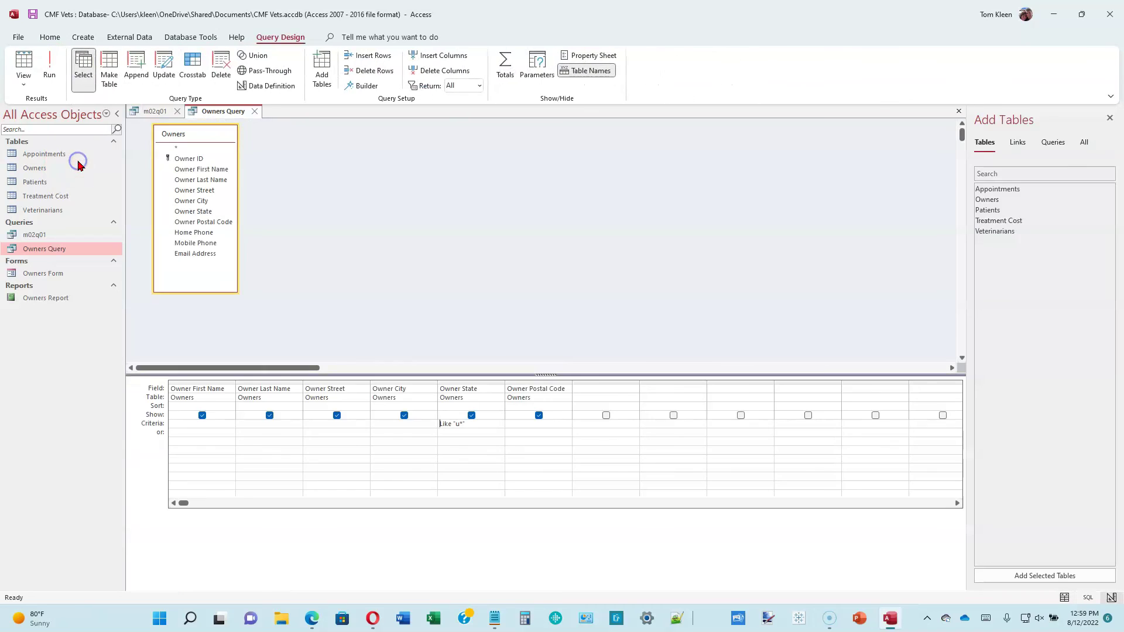
- Save a copy of Owners Query as a new query named m02q02 via Save Object As
click(648, 300)
click(18, 36)
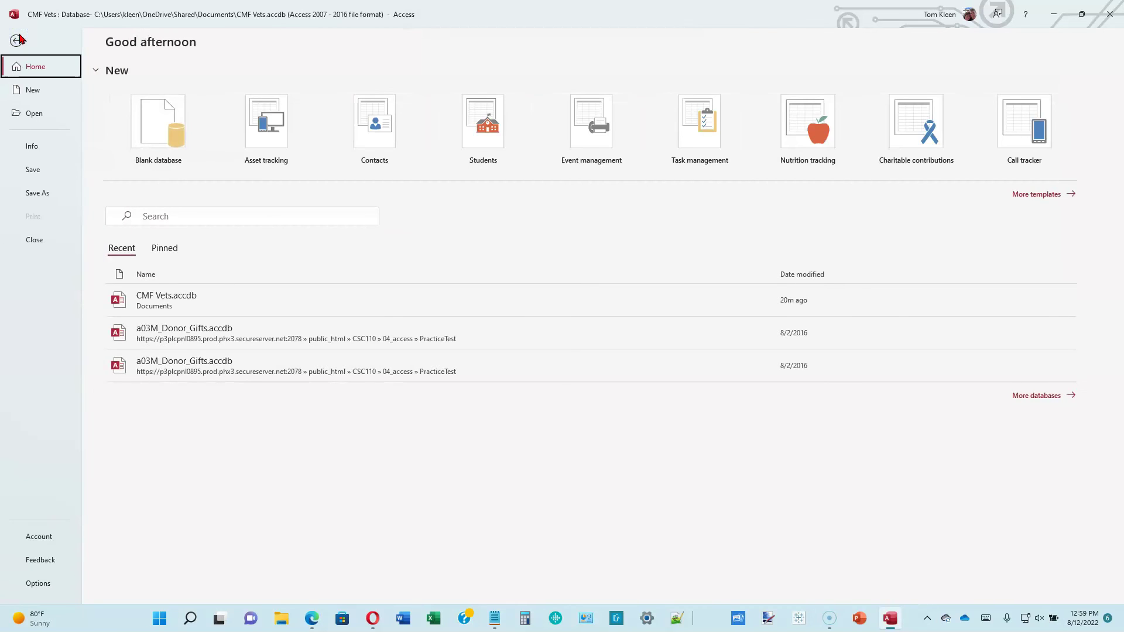
click(38, 194)
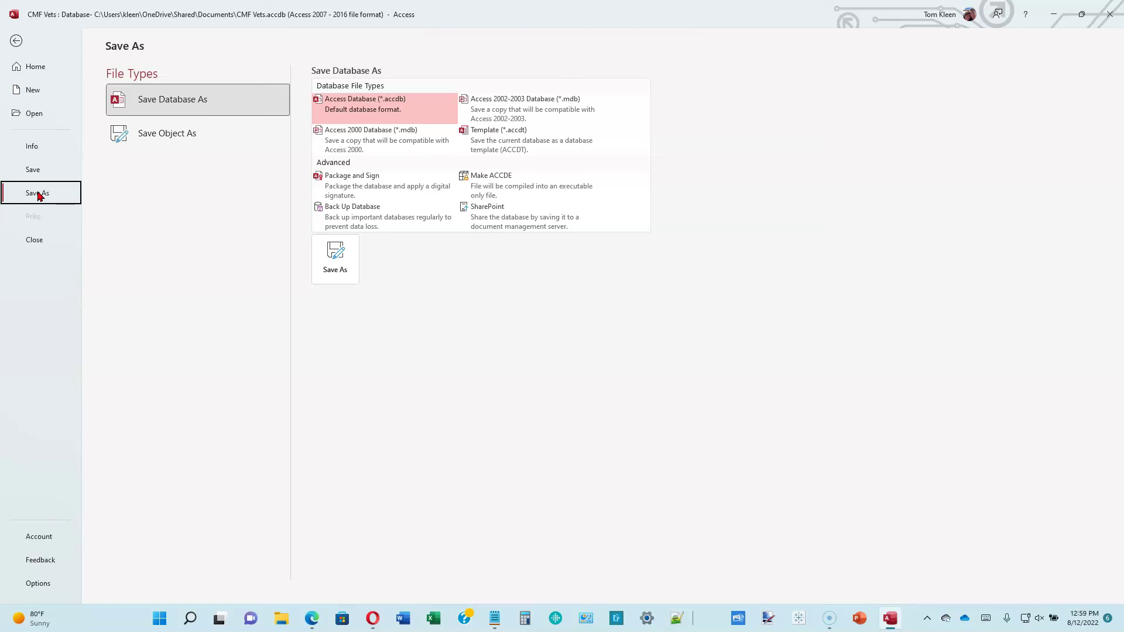
click(189, 103)
click(176, 134)
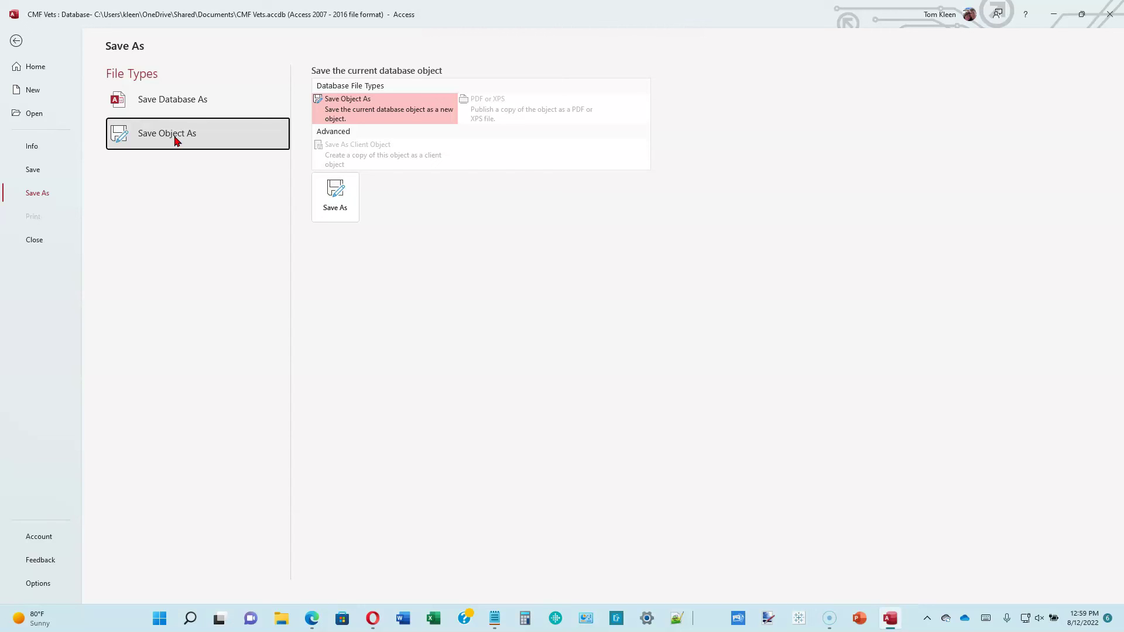
click(336, 191)
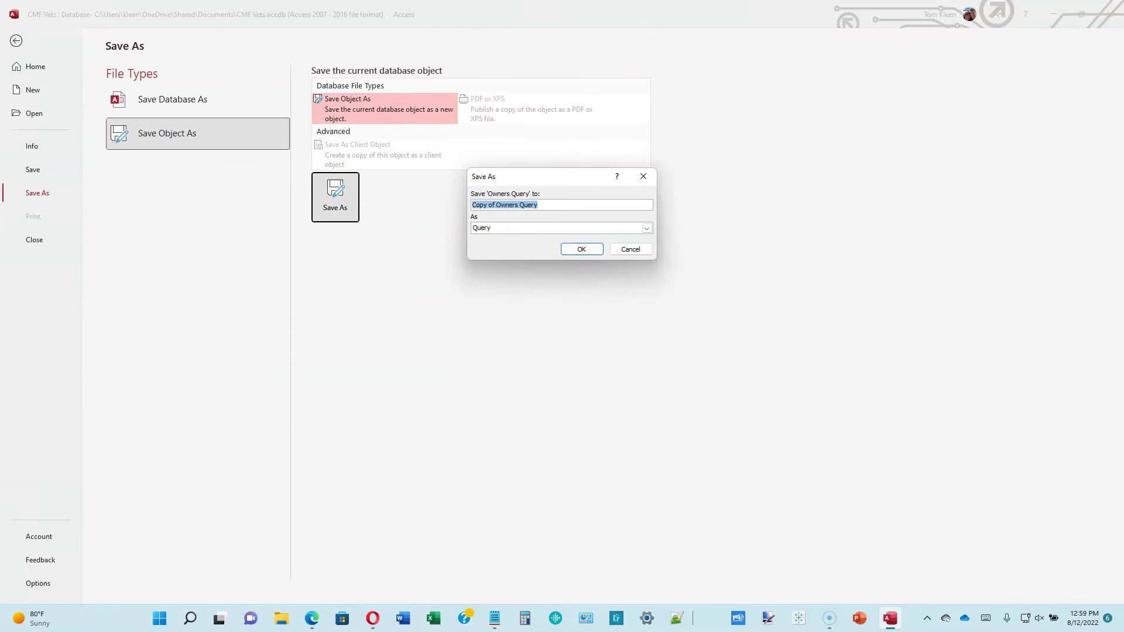
text(m02q02)
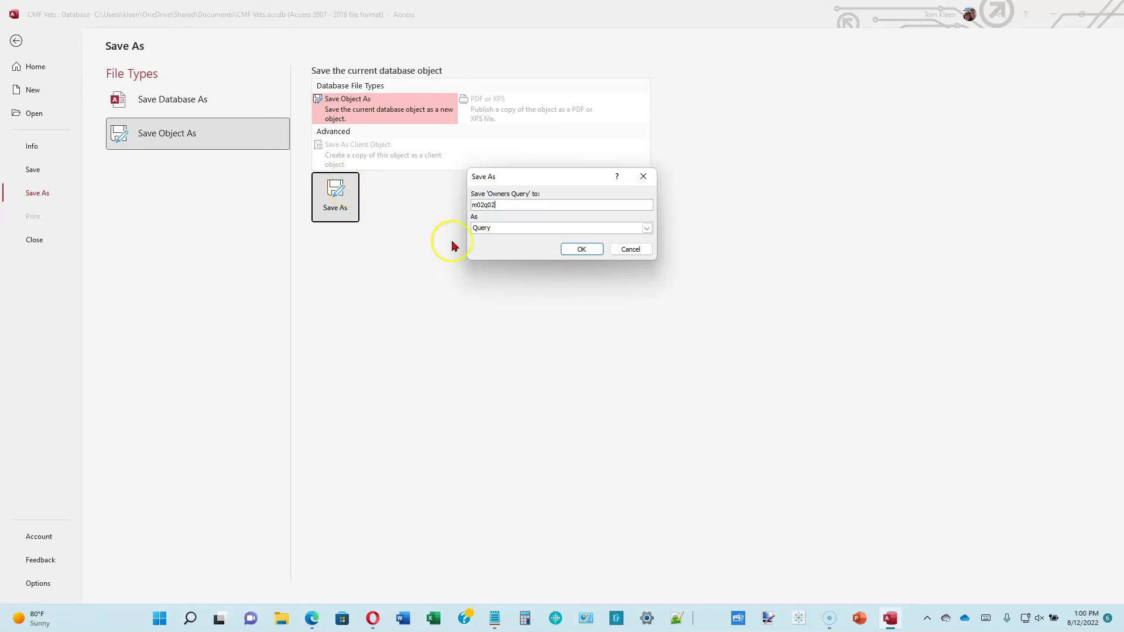
click(575, 249)
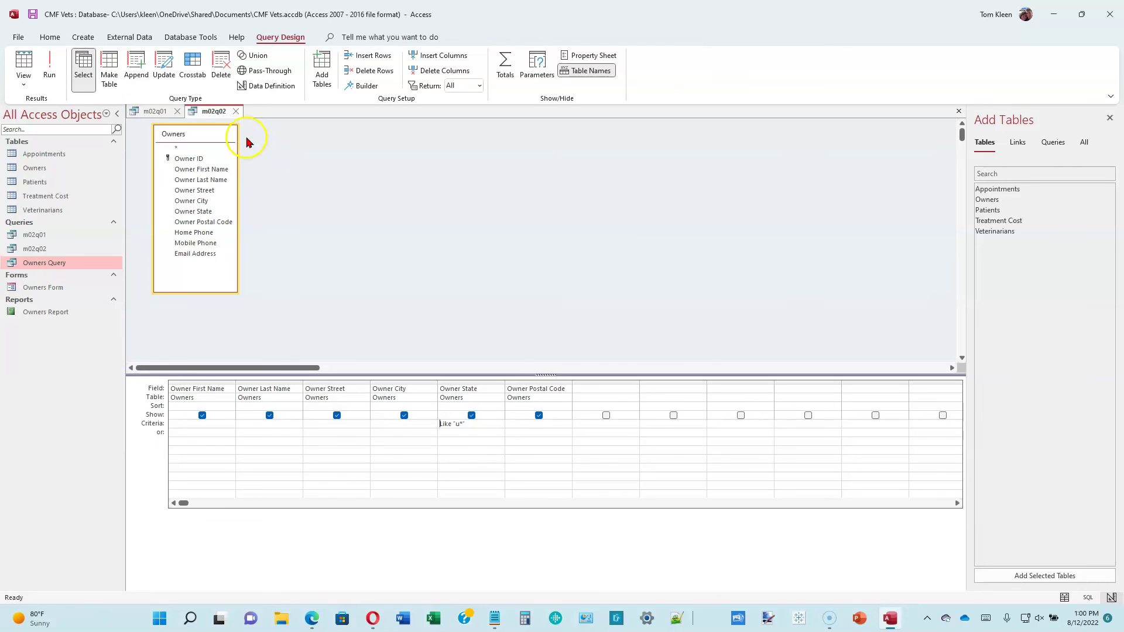
- Close the m02q02 tab and then the m02q01 tab
click(236, 111)
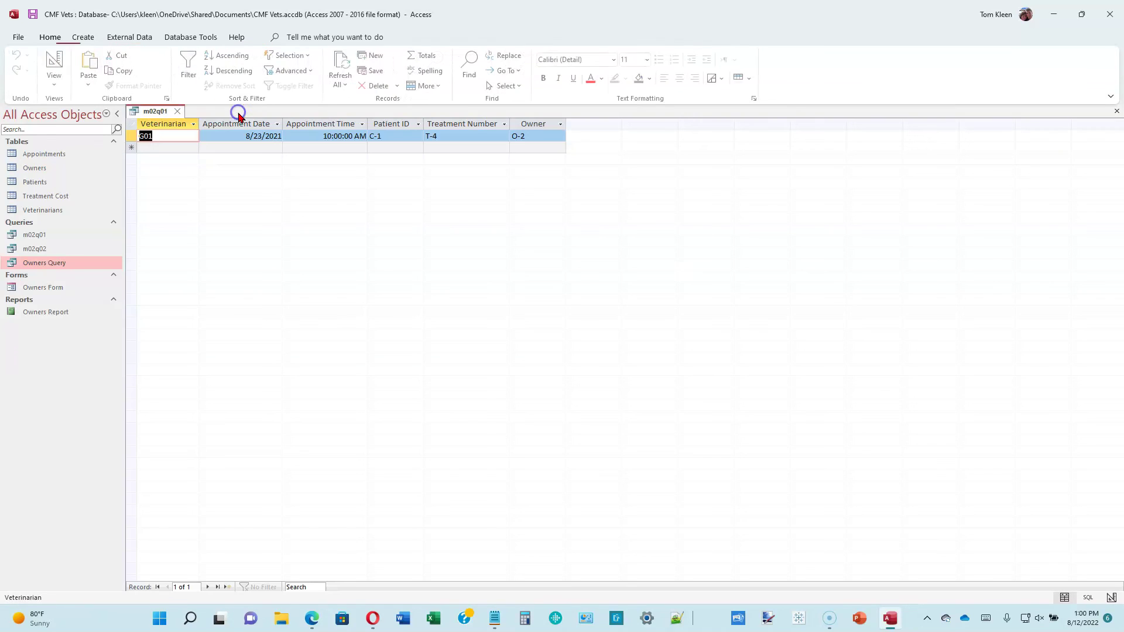
click(177, 111)
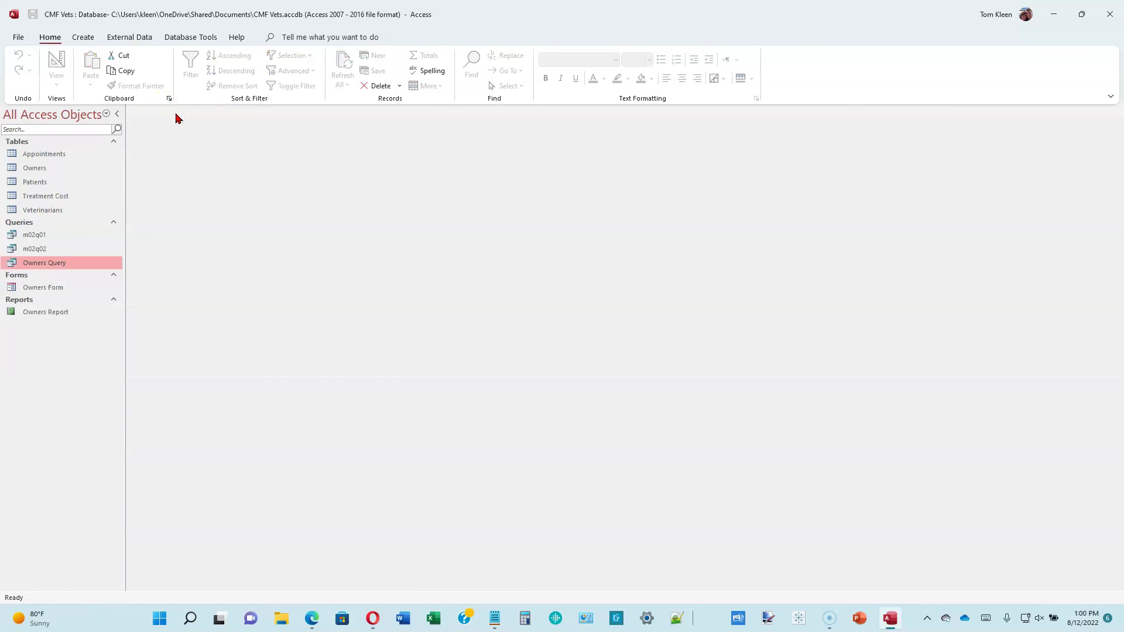